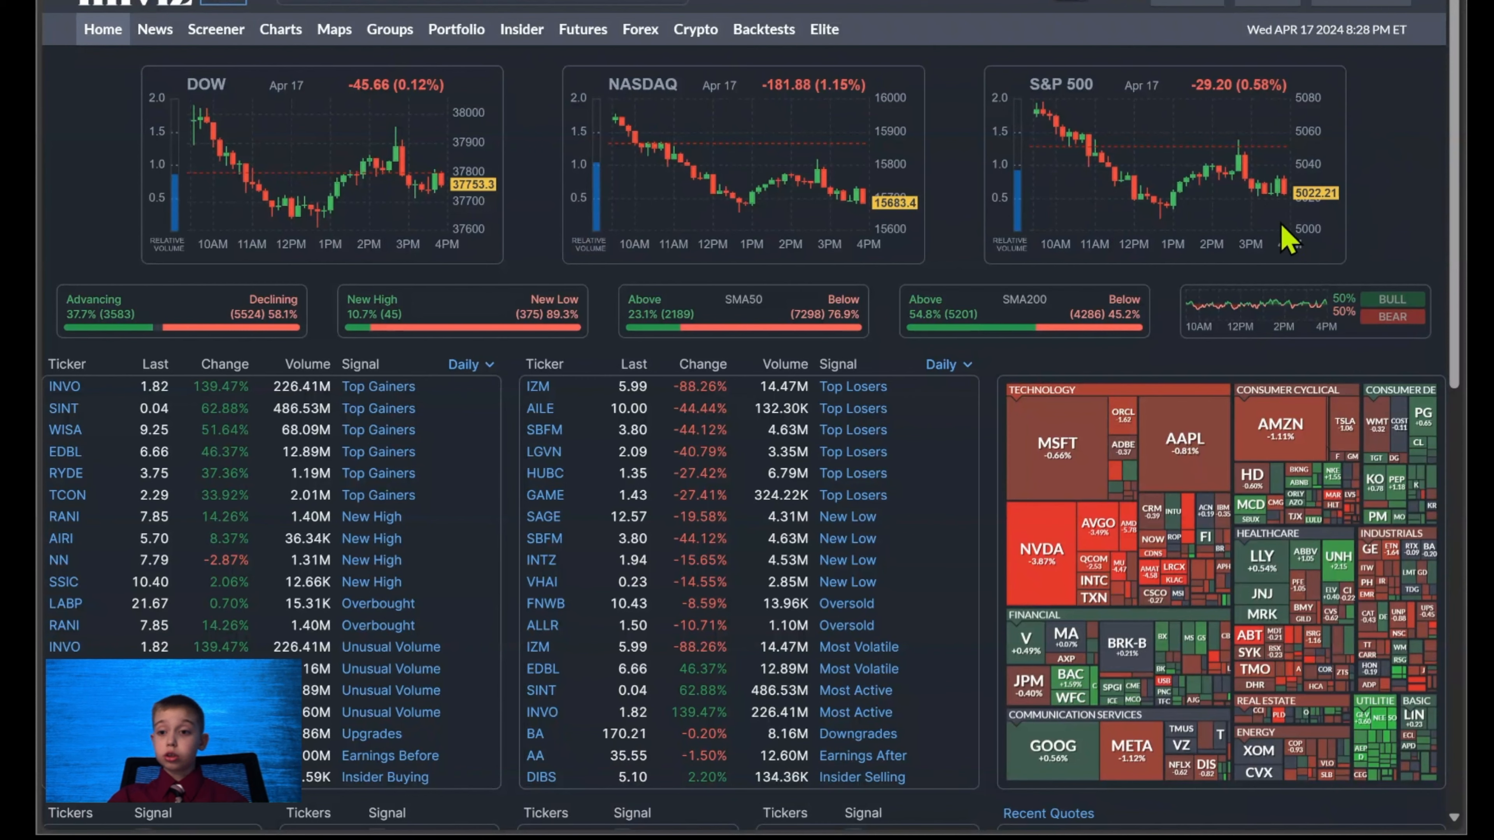
Examine the home page's index charts, market breadth bars and the gainers, losers and other signal tables.
mouse_move(1311, 312)
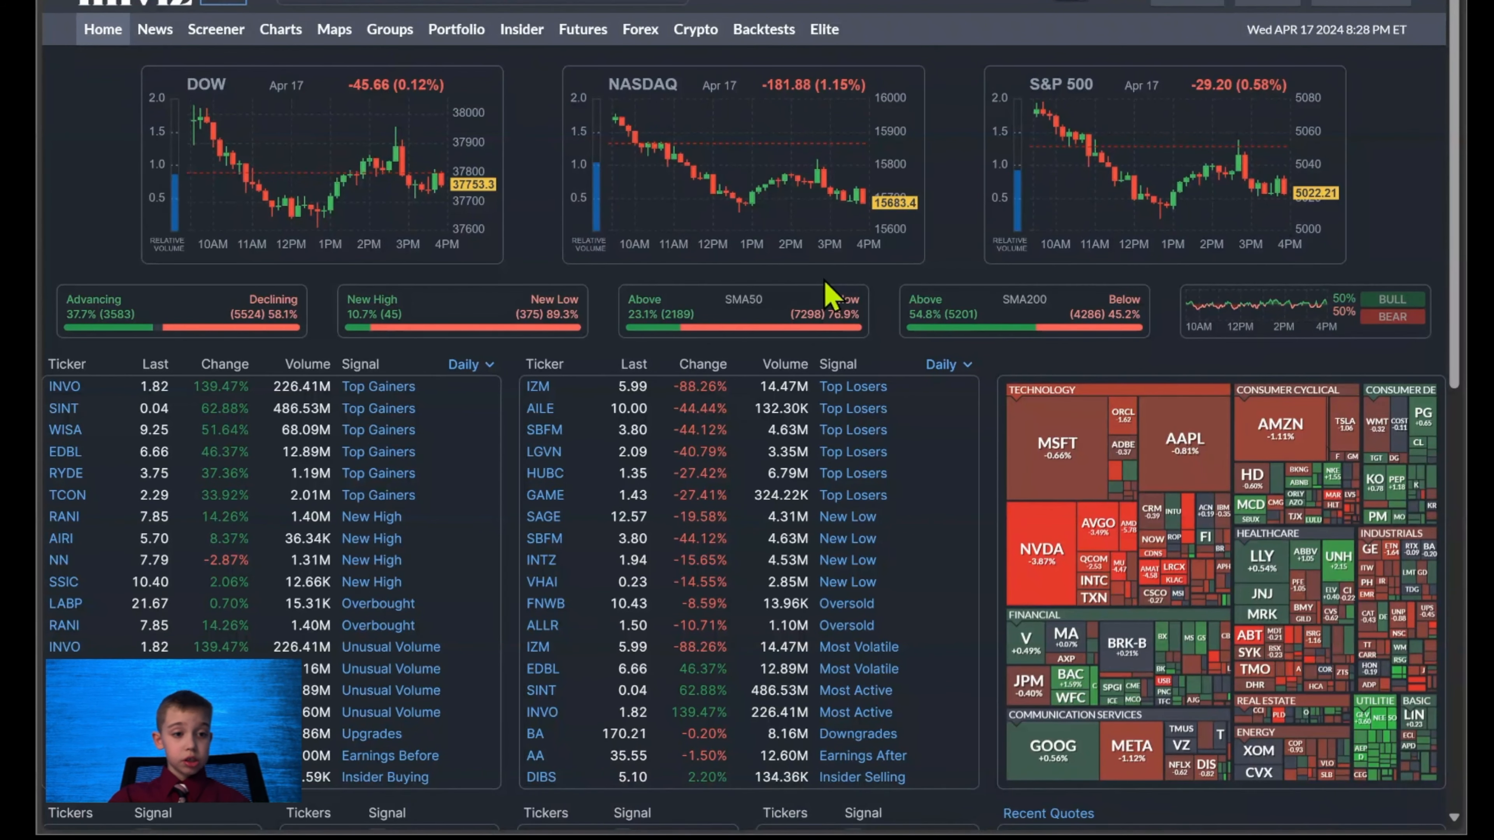
scroll(830, 294, "down", 4)
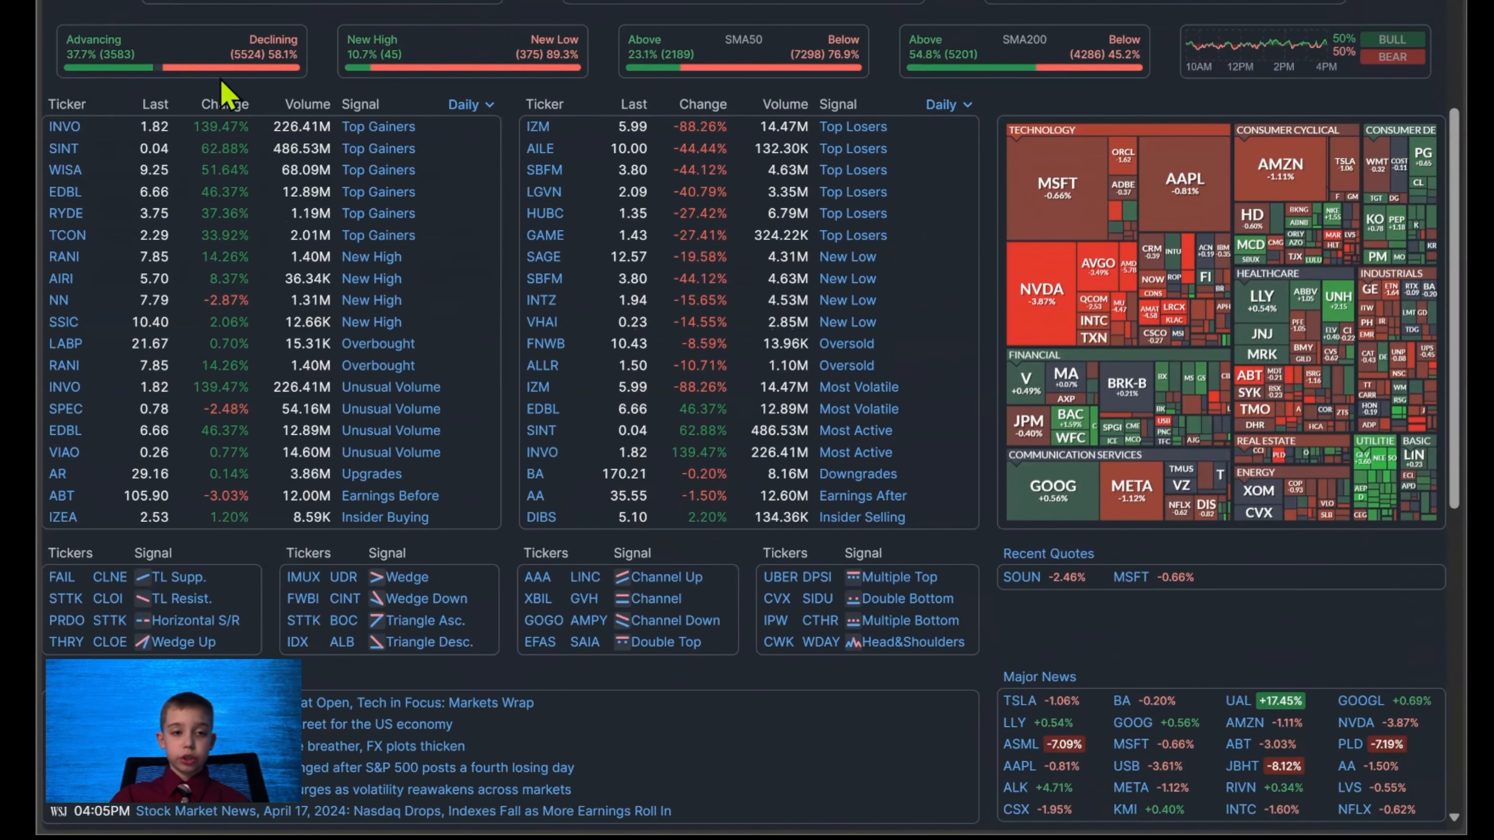
scroll(389, 35, "down", 2)
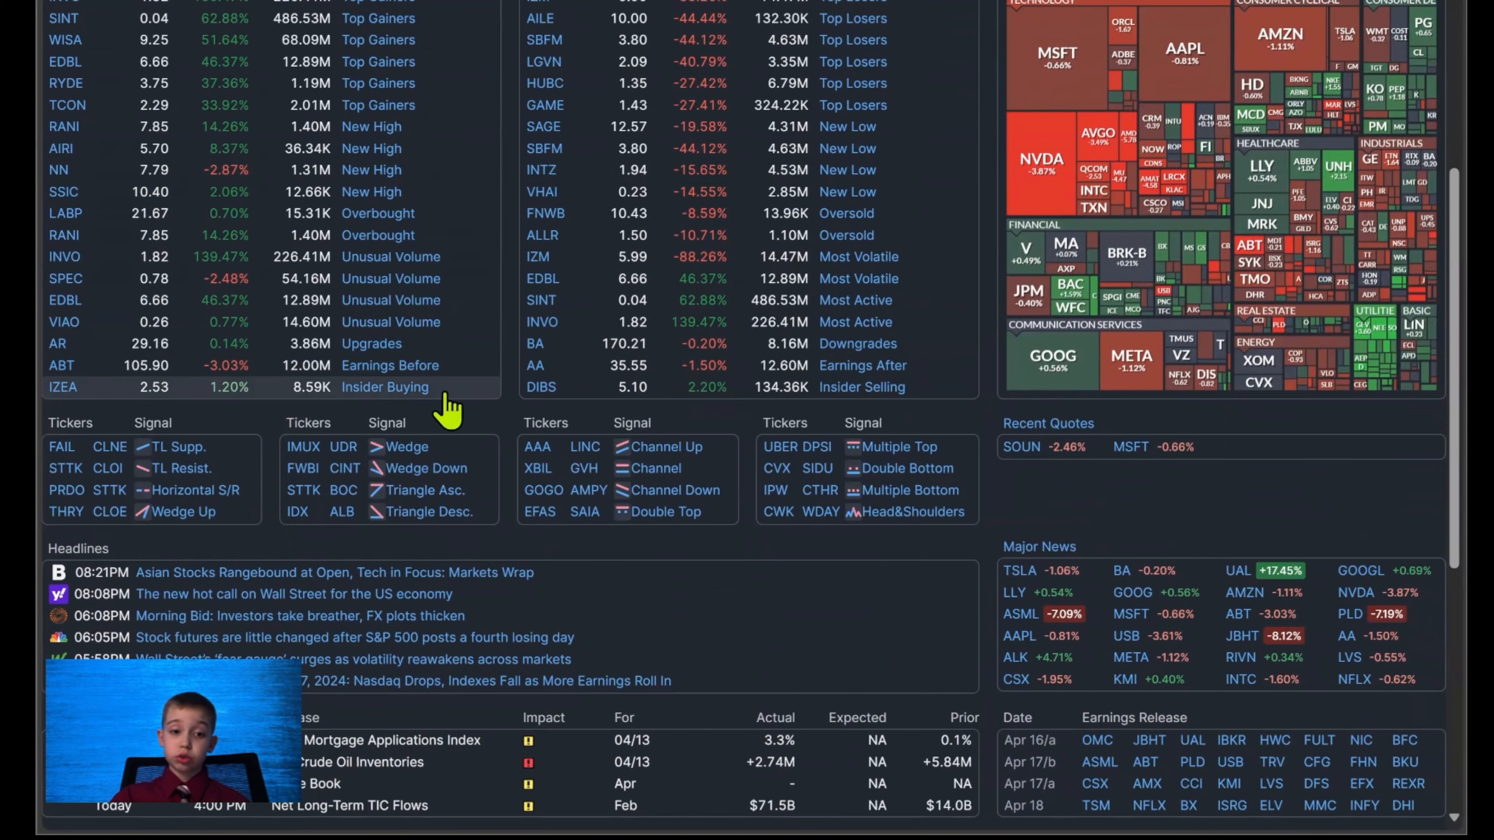
scroll(459, 433, "up", 2)
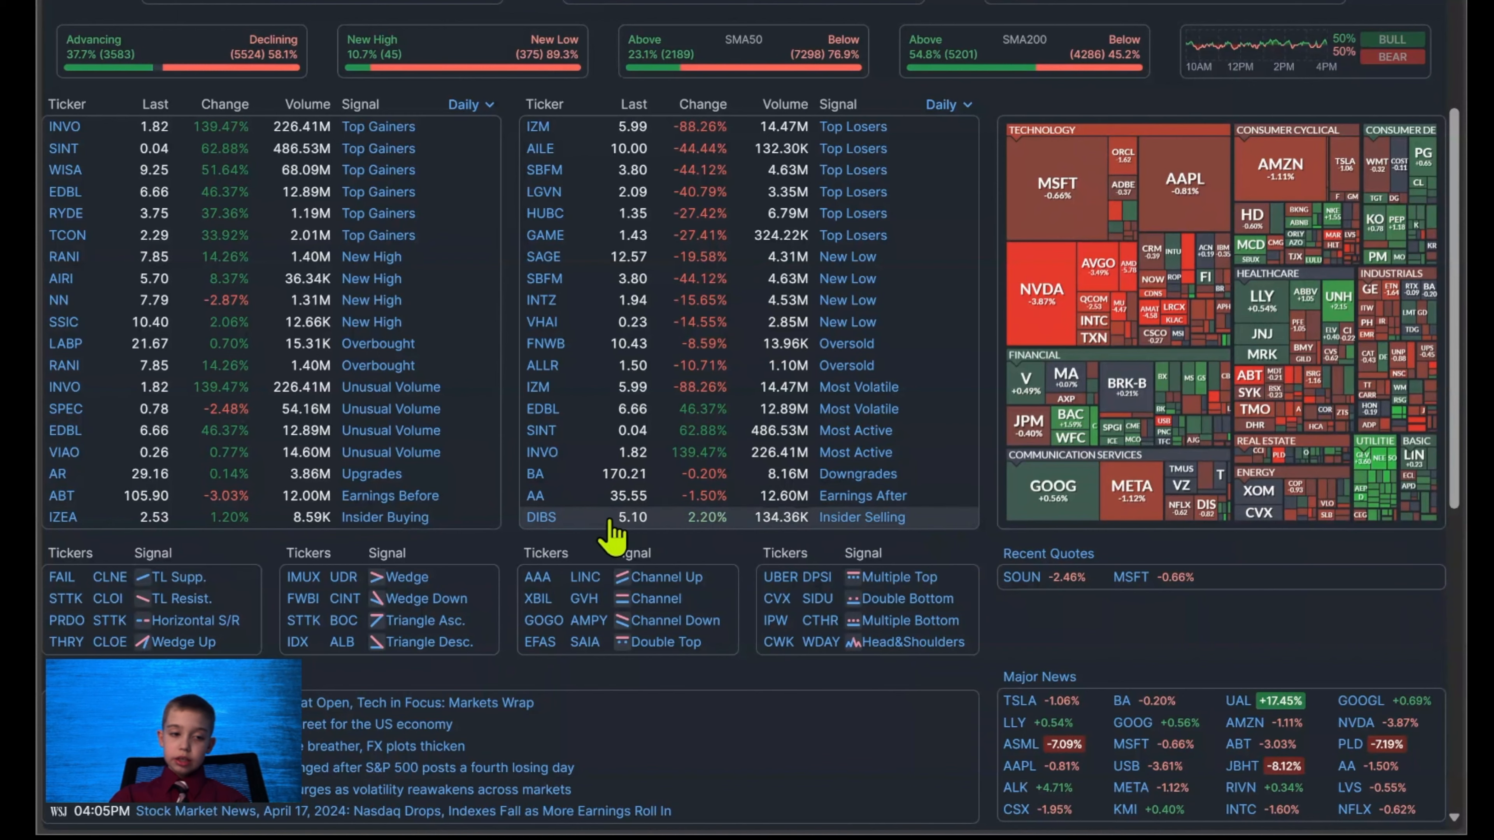
scroll(817, 388, "up", 4)
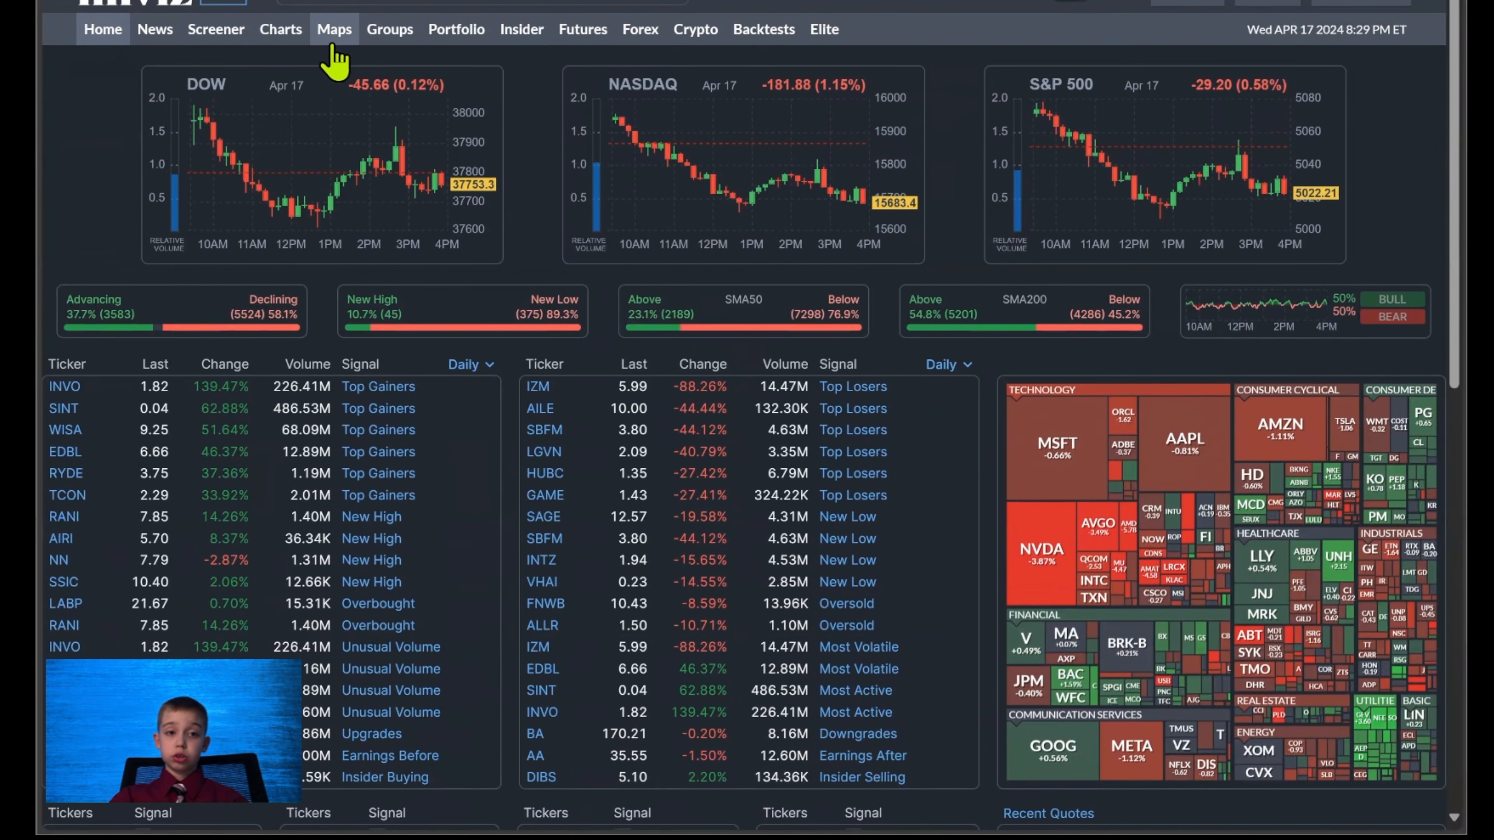
Open the S&P 500 heat map from the home page and set it to show 1 Year Performance.
left_click(335, 56)
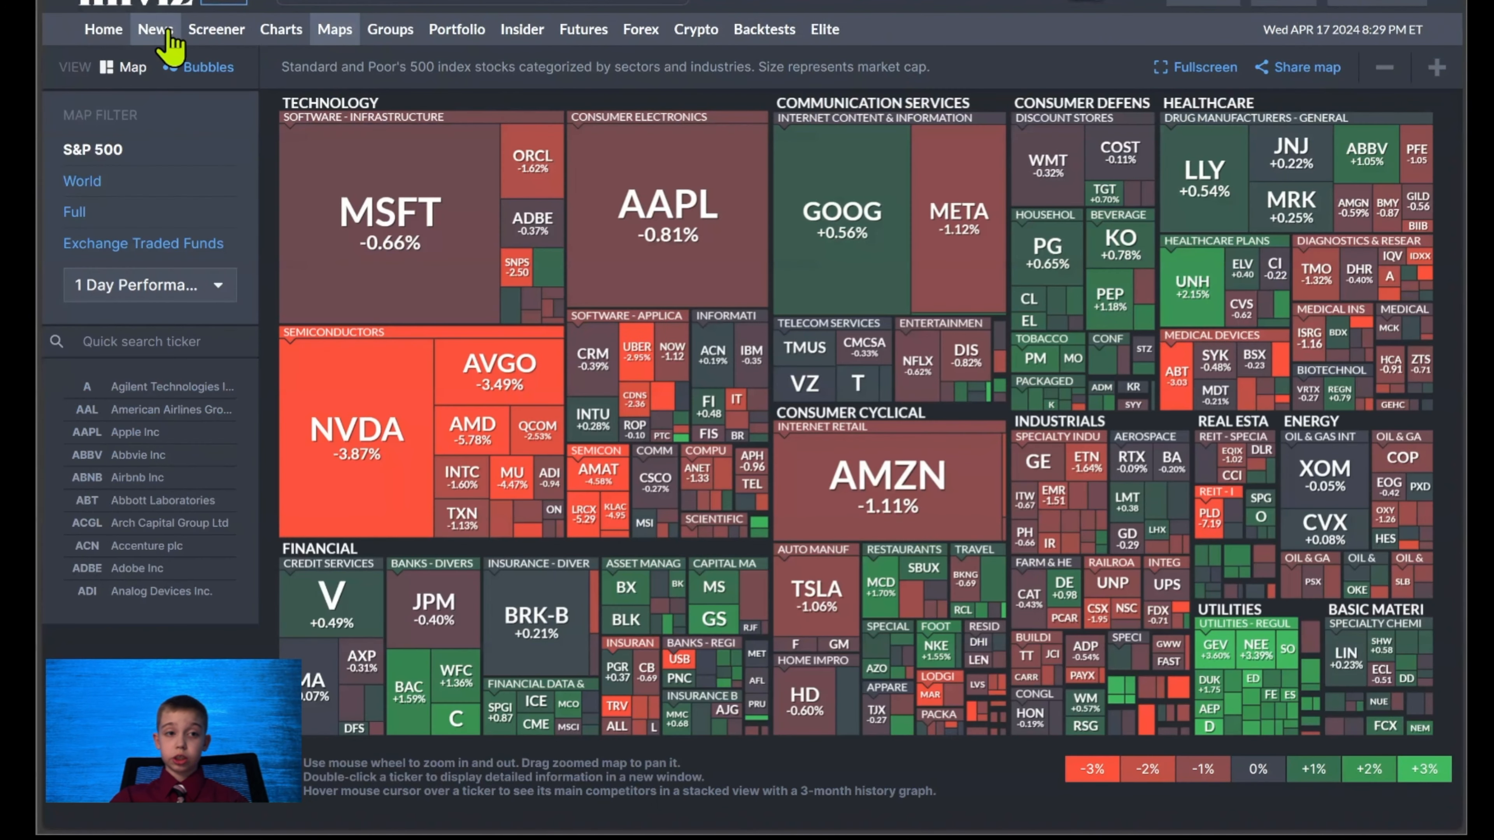
left_click(98, 30)
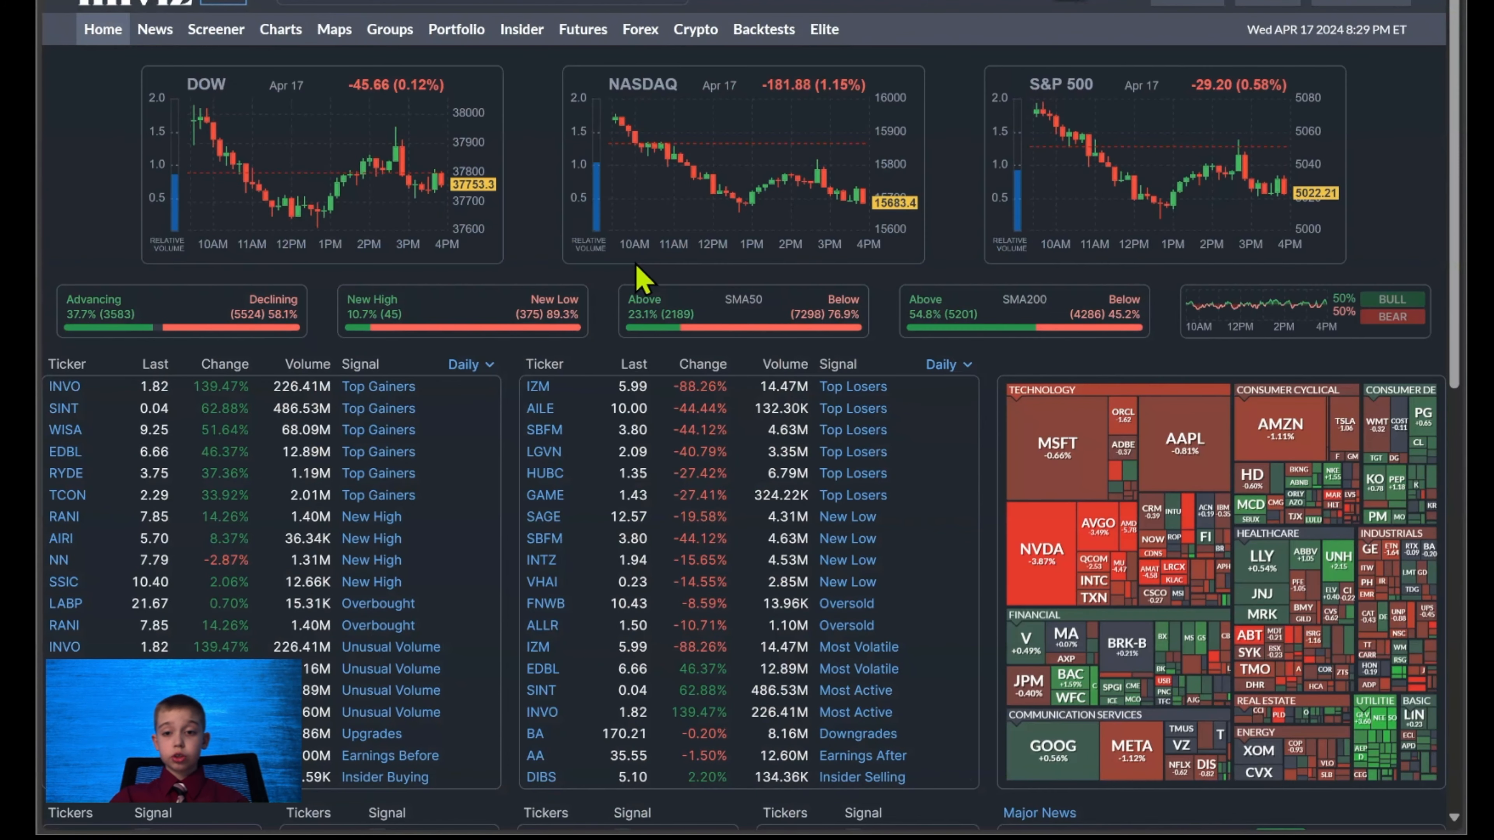
scroll(638, 270, "down", 2)
scroll(637, 272, "down", 2)
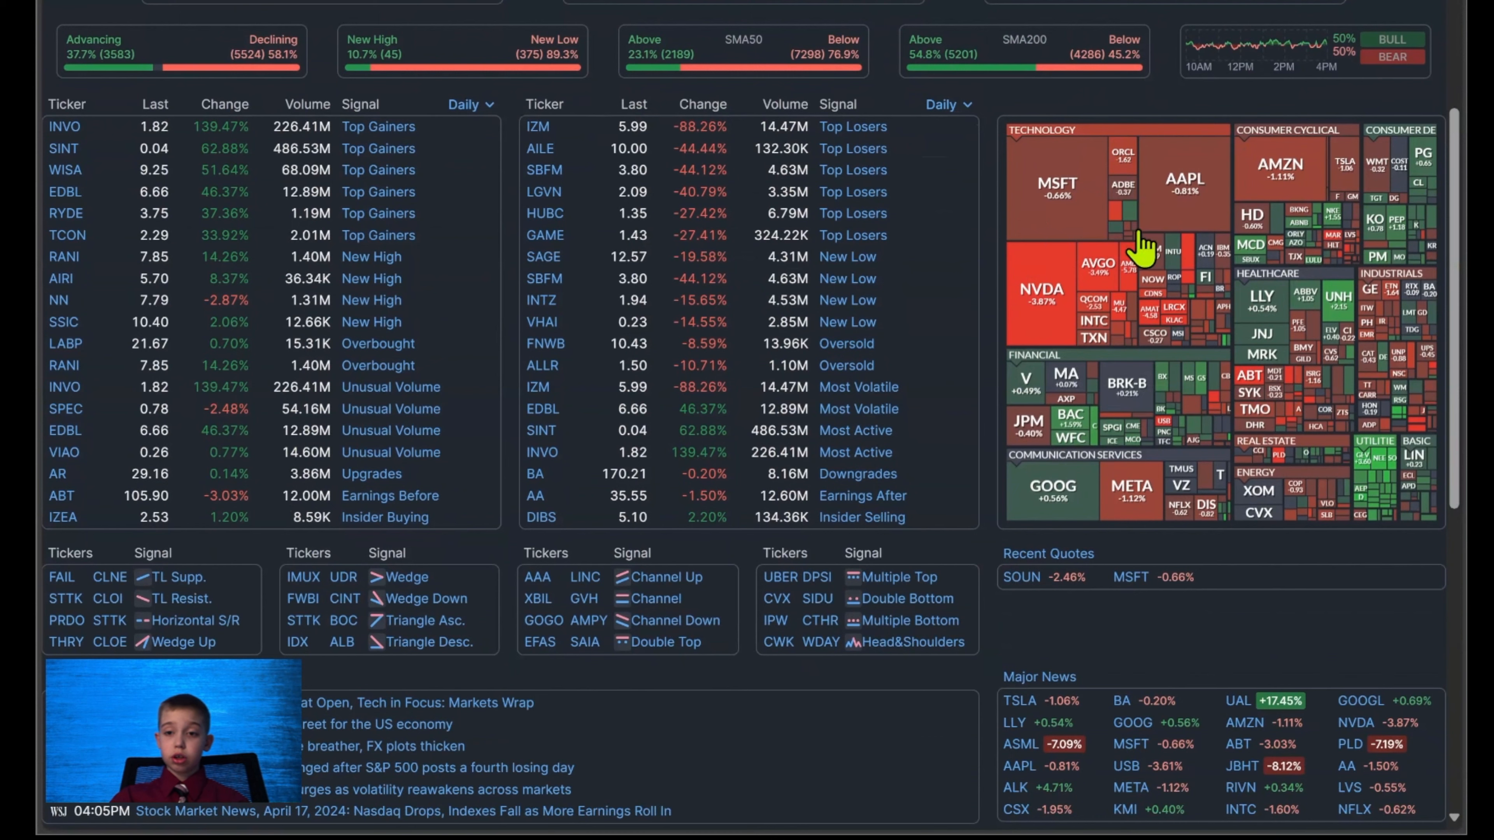
left_click(1266, 307)
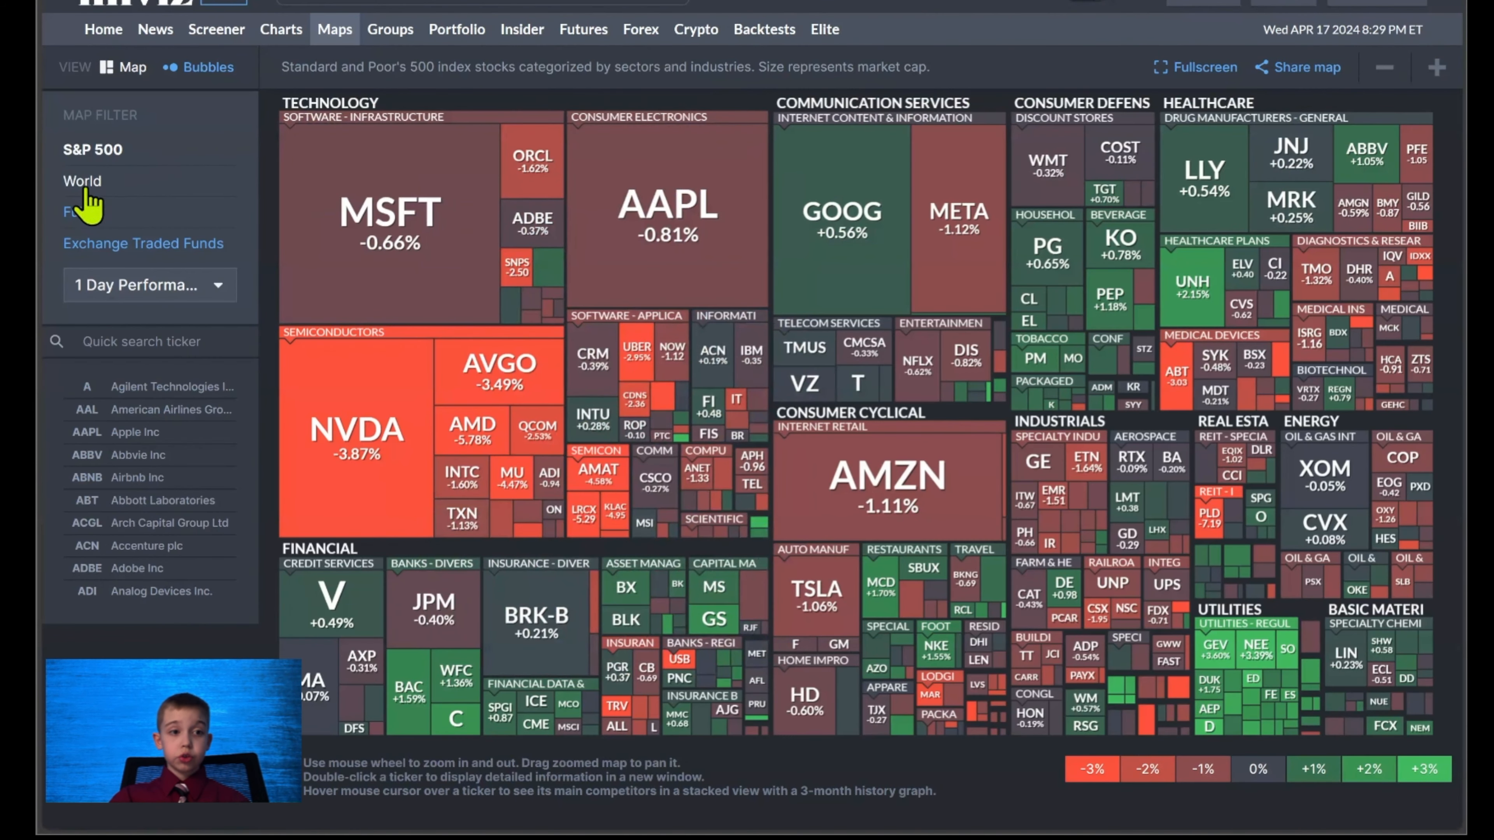
left_click(94, 283)
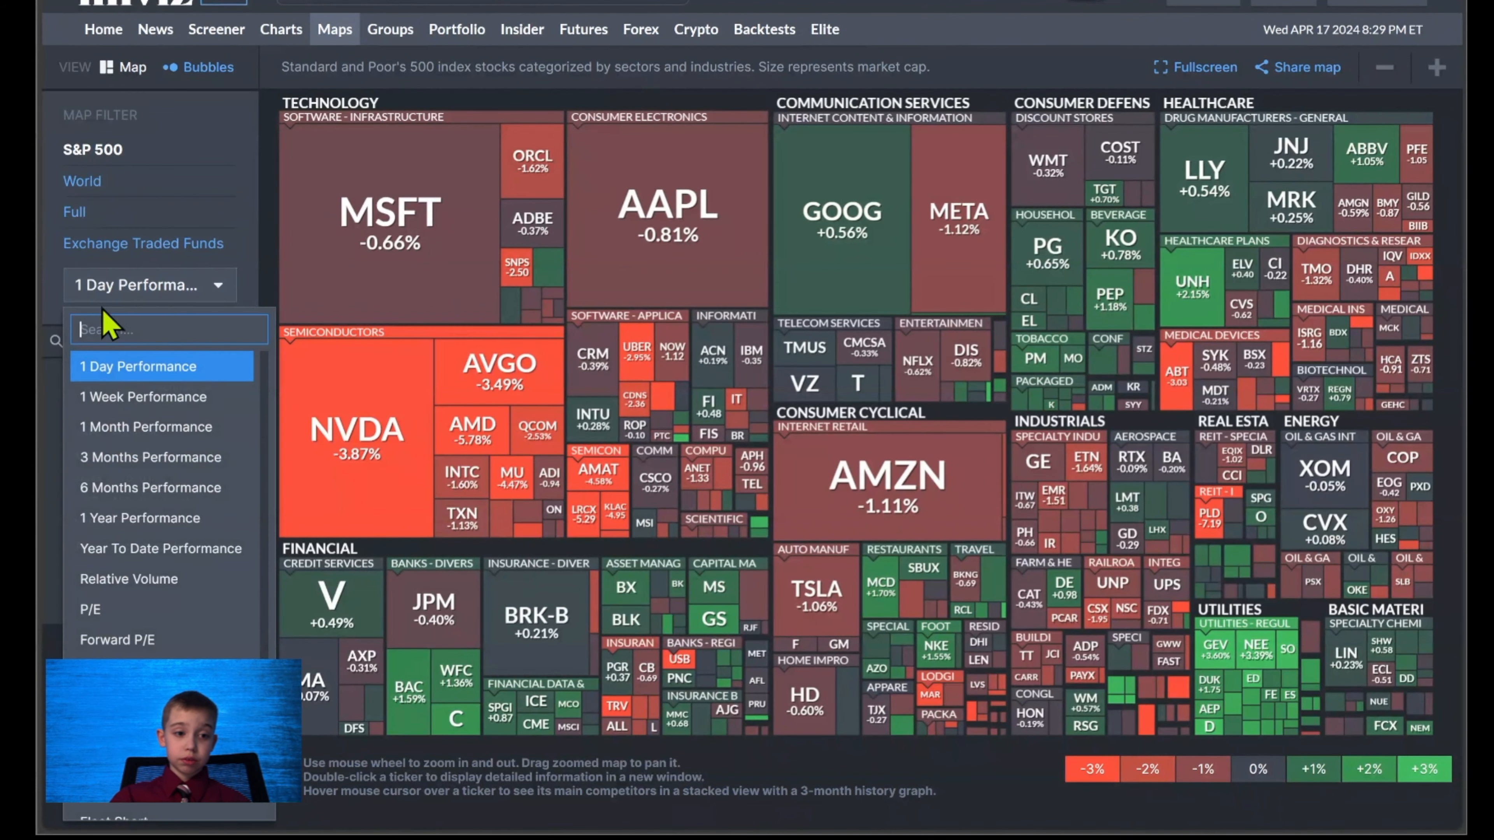
left_click(164, 518)
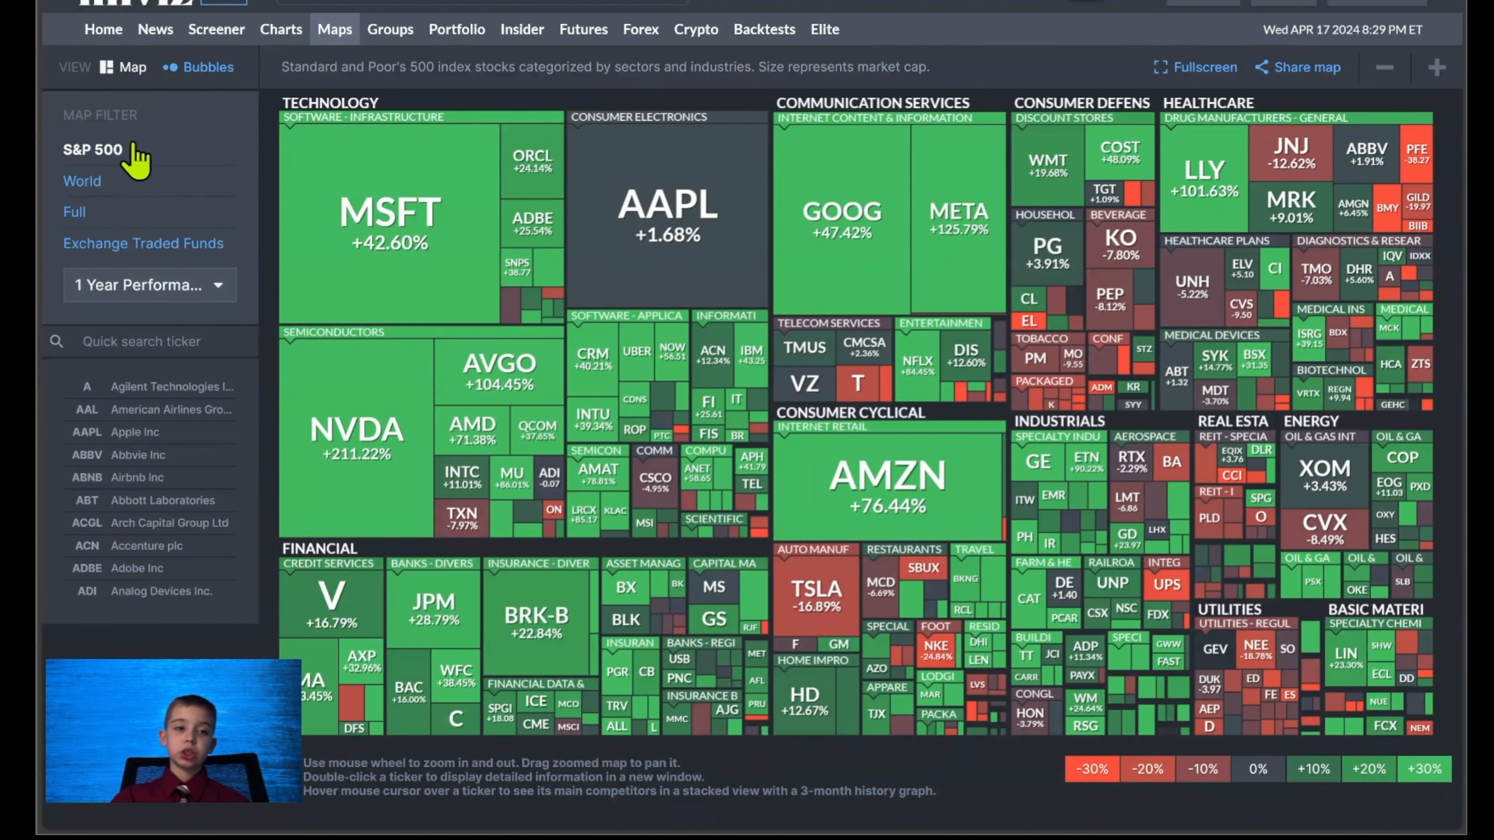
Return to the home page and examine the chart-pattern signals, previewing the FAIL and CLOI charts, plus the recent quotes and headlines.
left_click(104, 29)
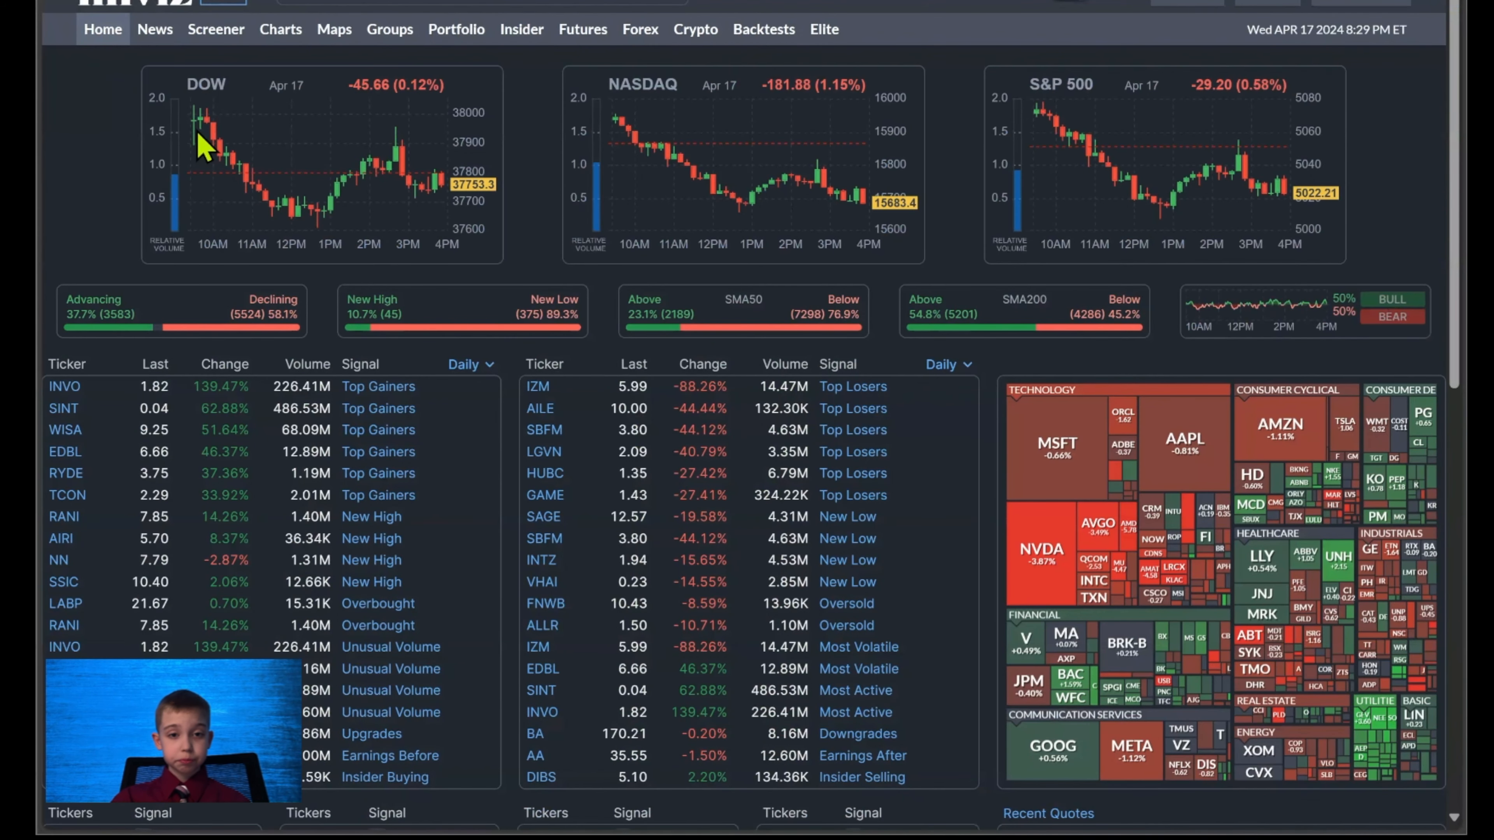
scroll(199, 144, "down", 6)
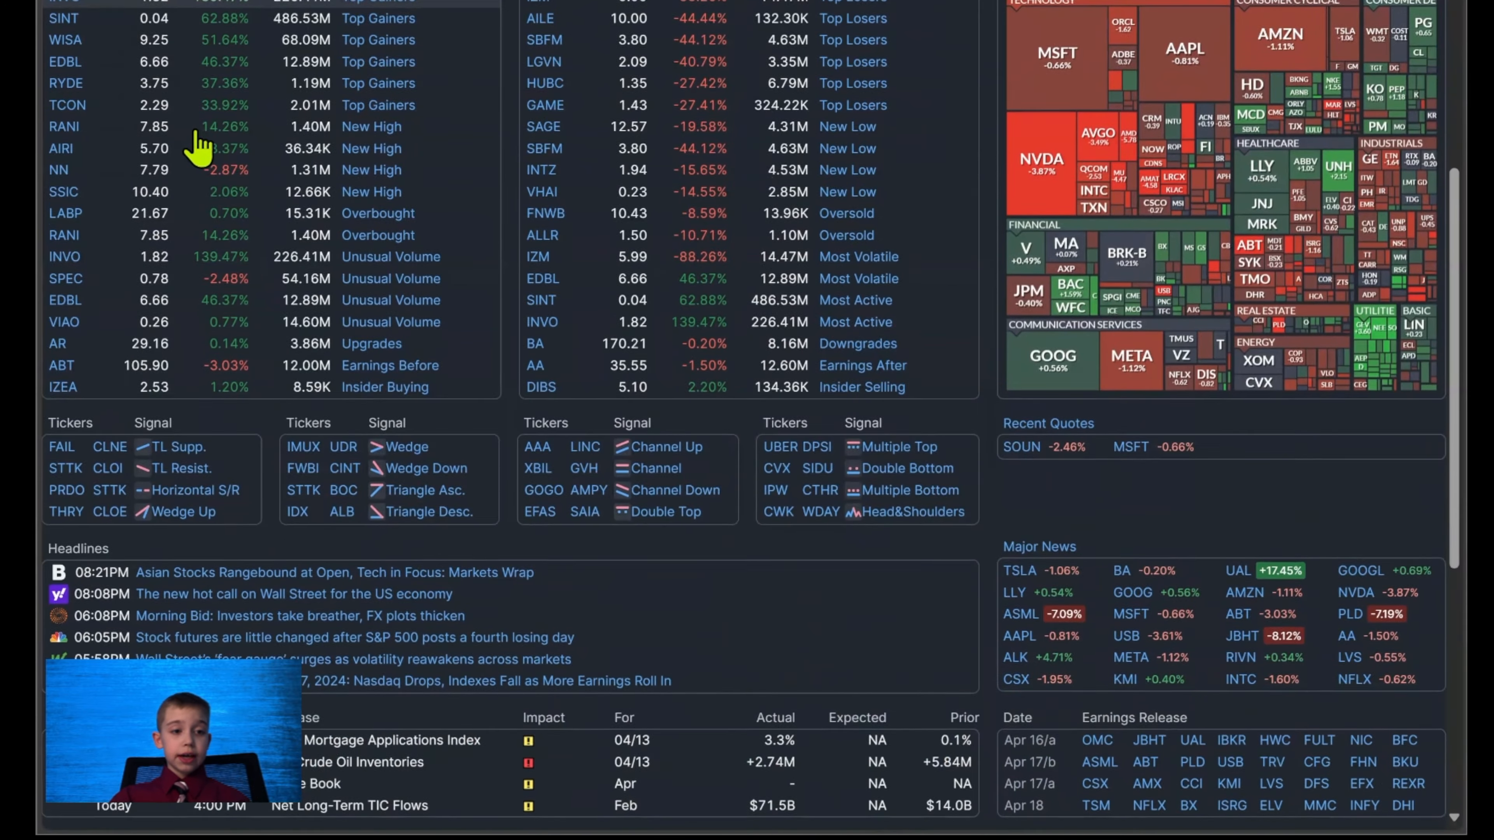
scroll(198, 147, "down", 4)
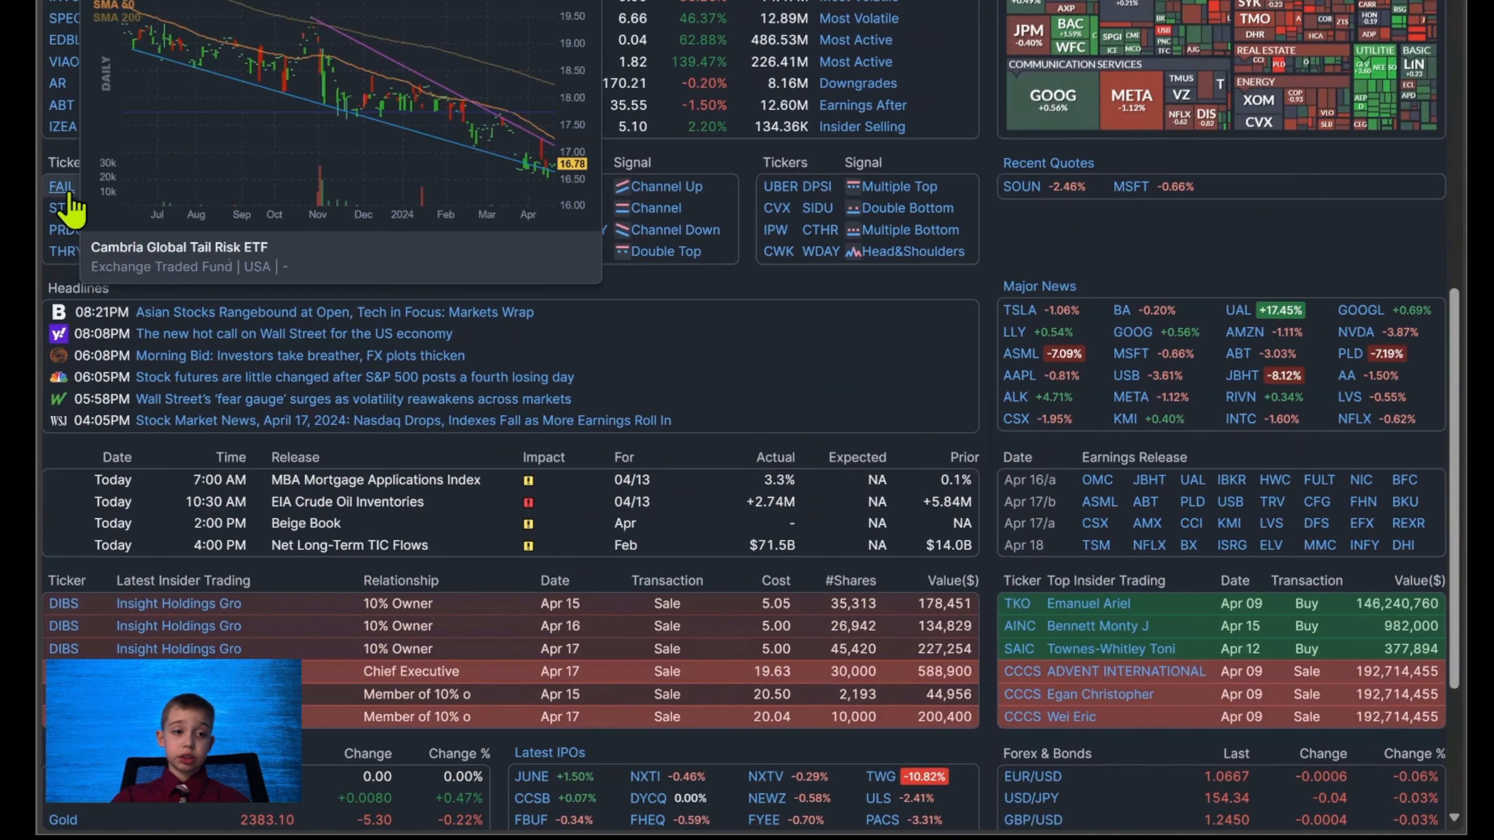
mouse_move(102, 191)
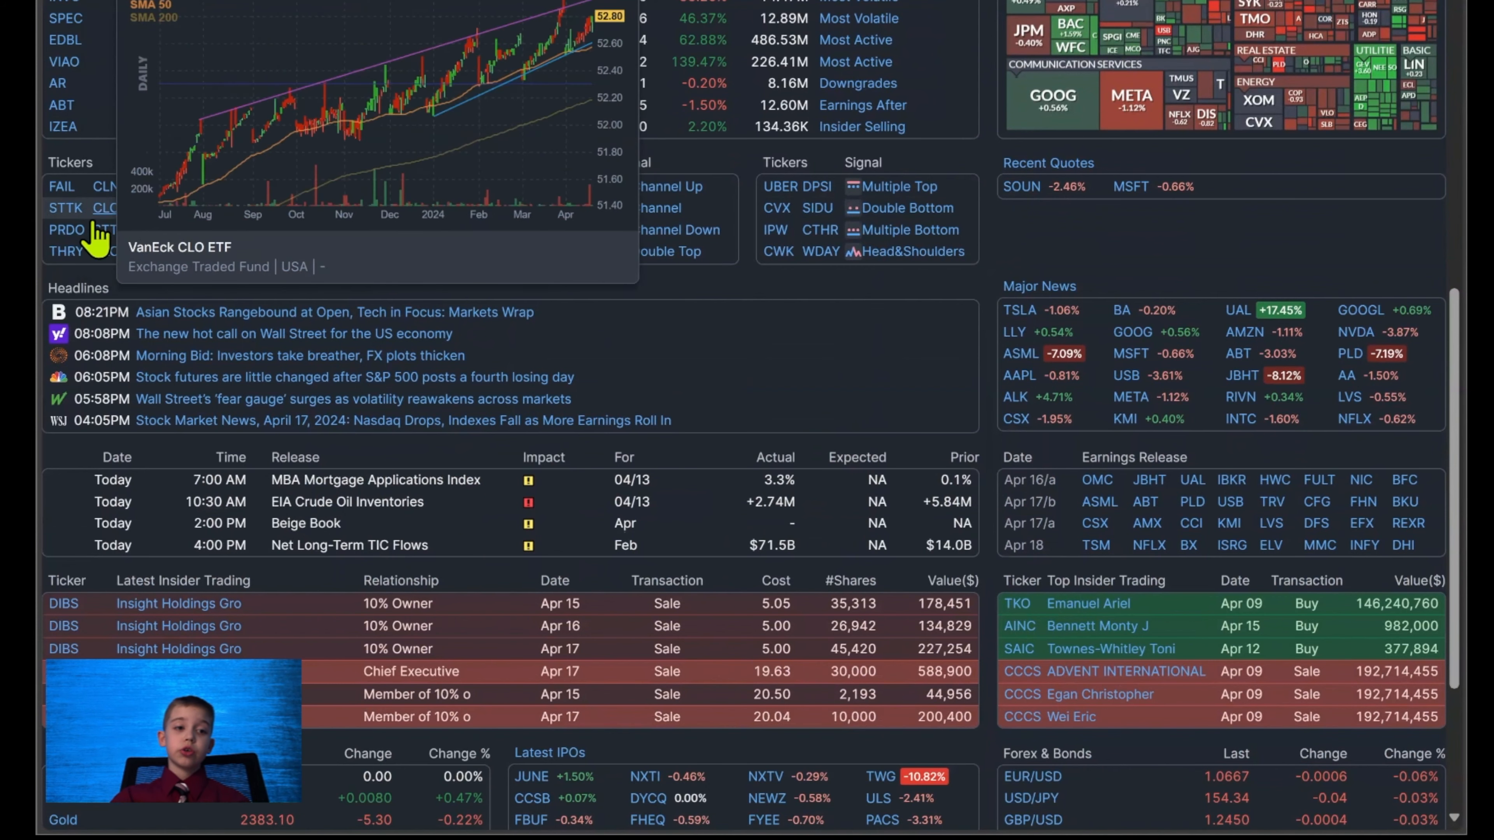
mouse_move(77, 215)
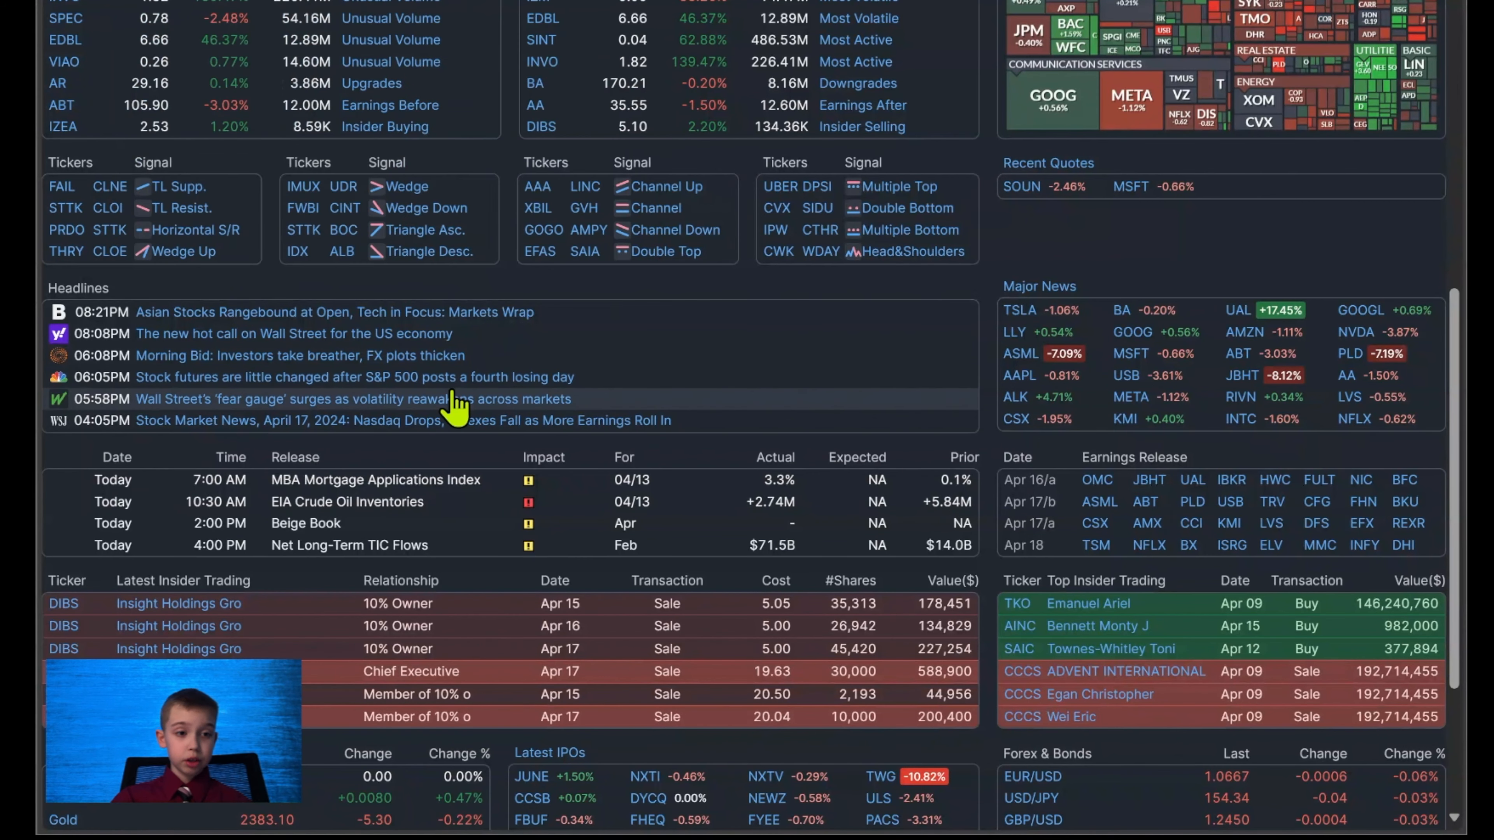
scroll(457, 407, "down", 1)
scroll(457, 408, "down", 2)
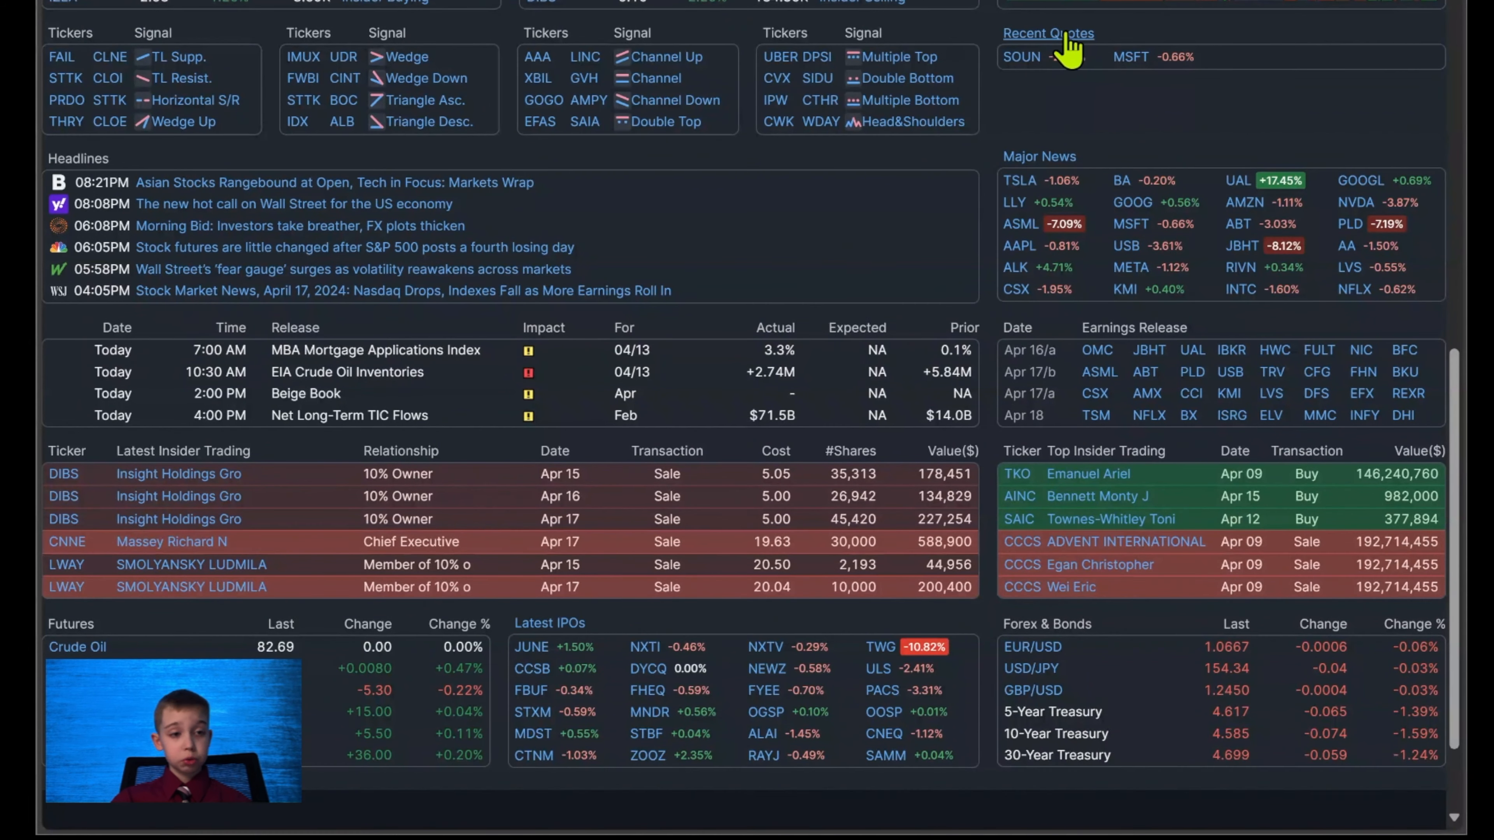
mouse_move(300, 126)
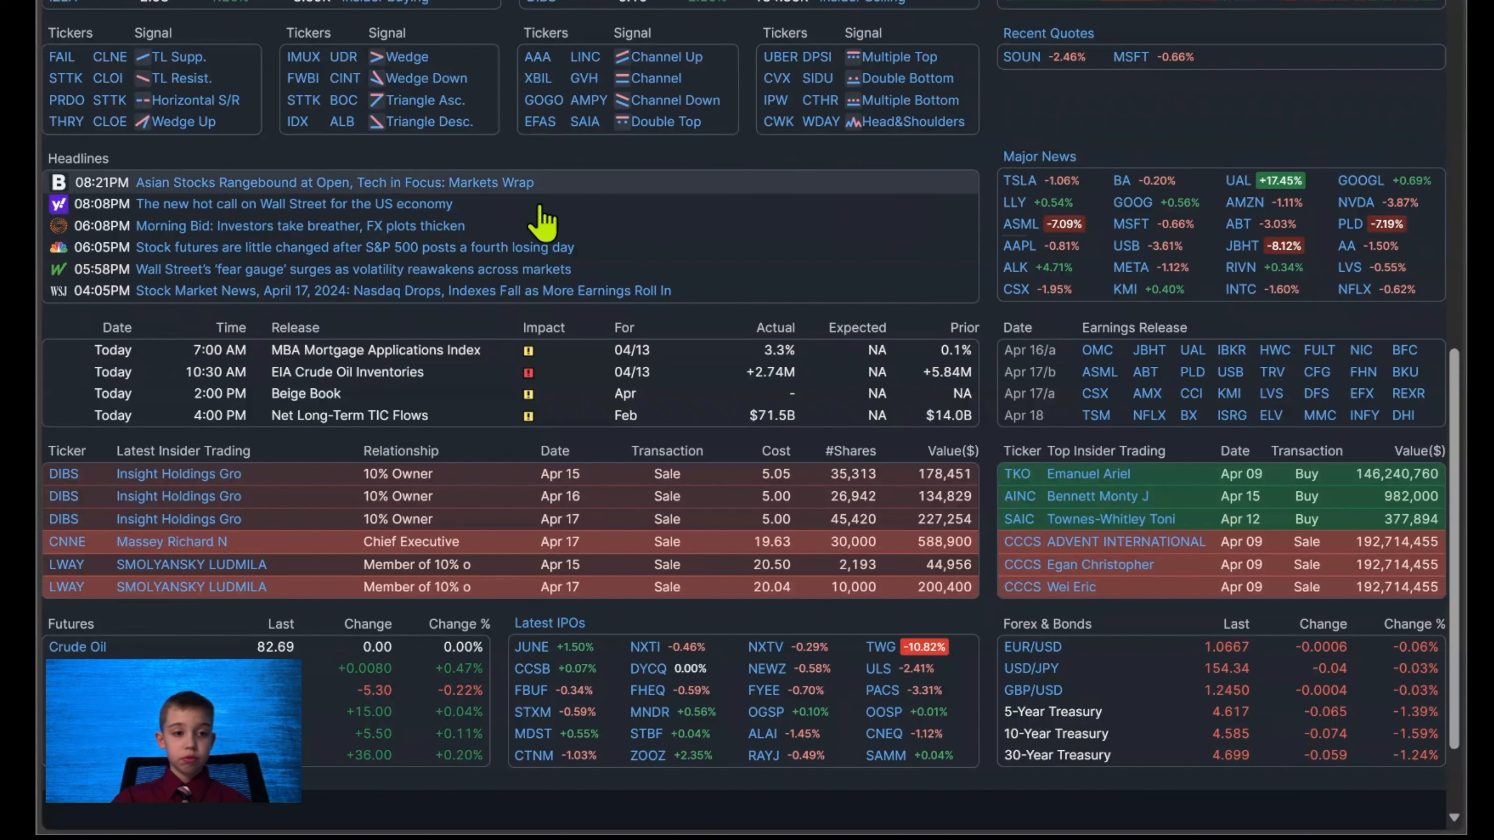
scroll(129, 330, "up", 3)
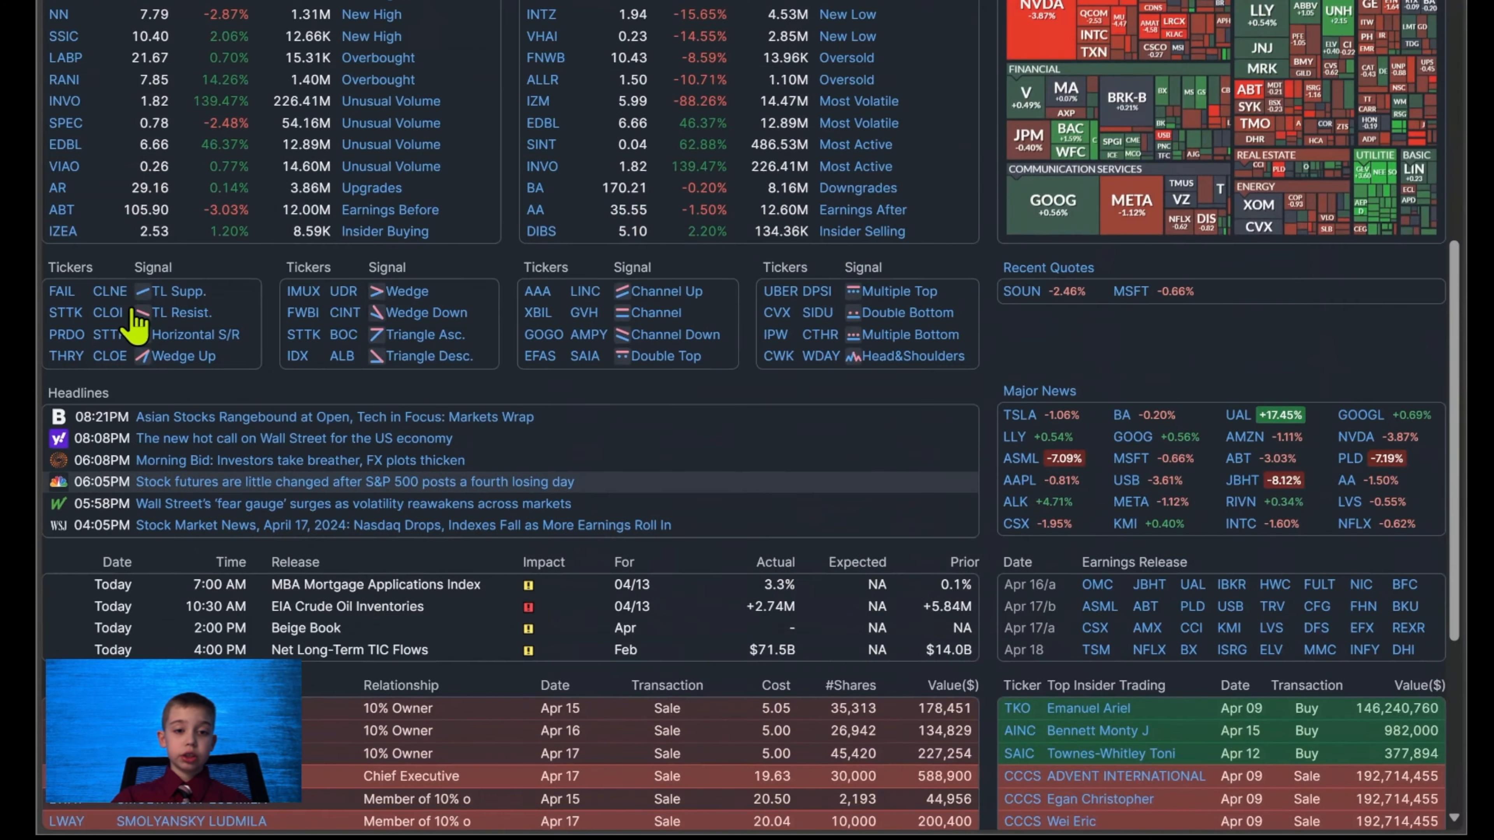
Open the Economic Calendar from the MBA Mortgage Applications Index release and review the week's releases and their impact.
scroll(141, 283, "down", 5)
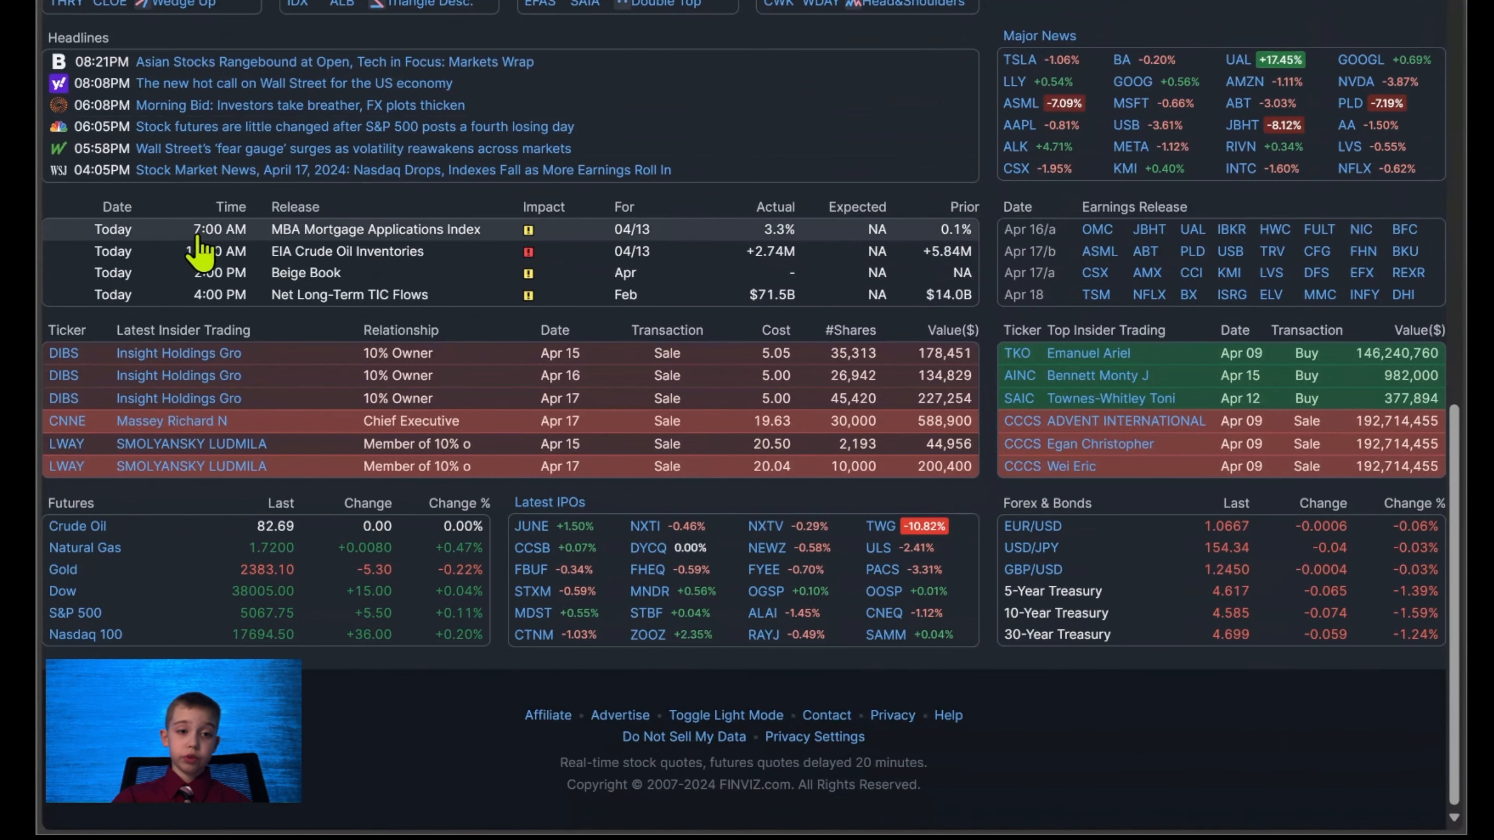
left_click(304, 232)
scroll(310, 292, "down", 2)
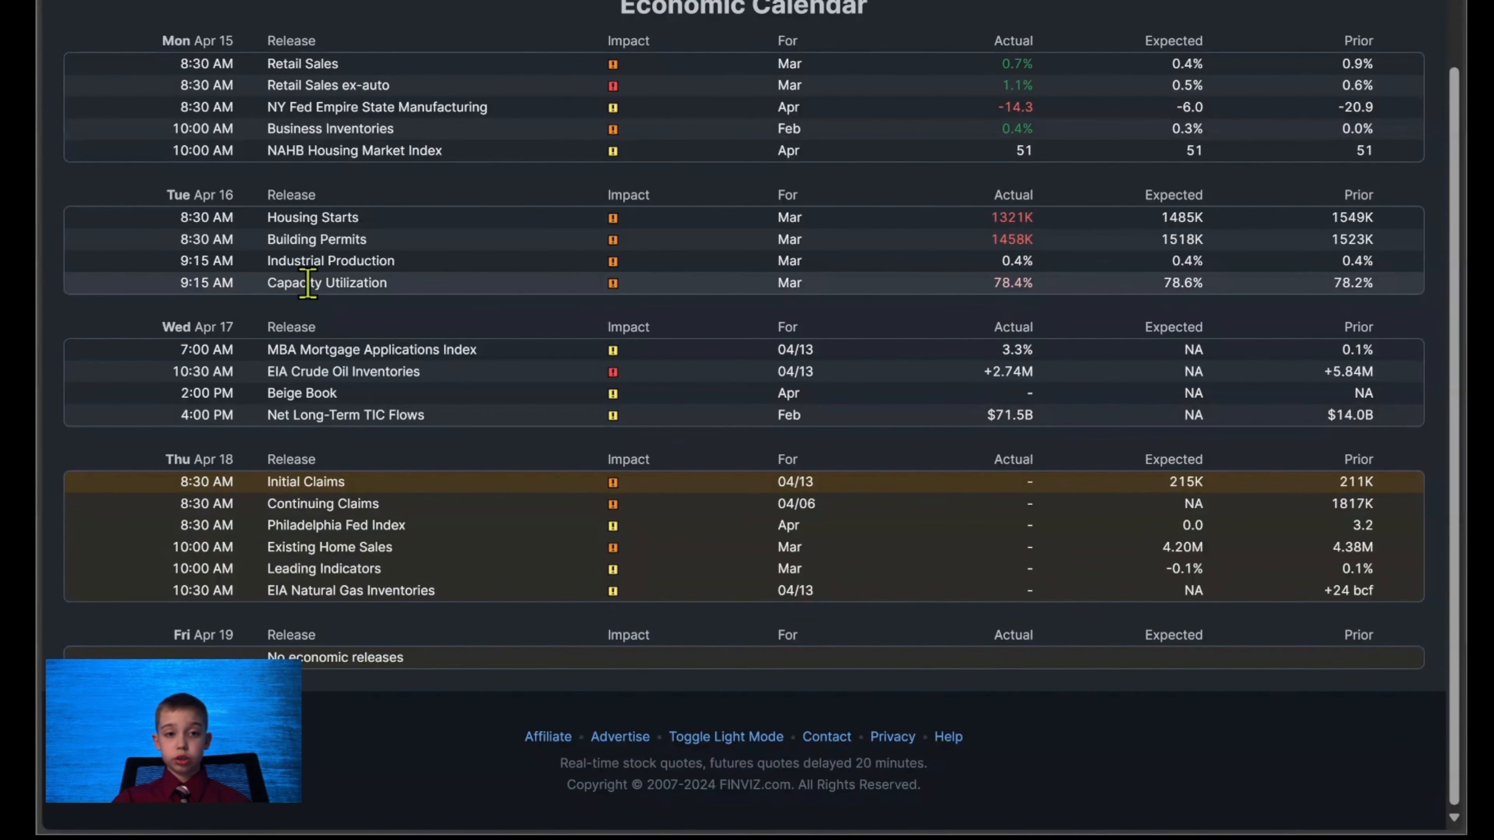
scroll(307, 288, "up", 3)
scroll(459, 247, "down", 2)
scroll(459, 247, "up", 1)
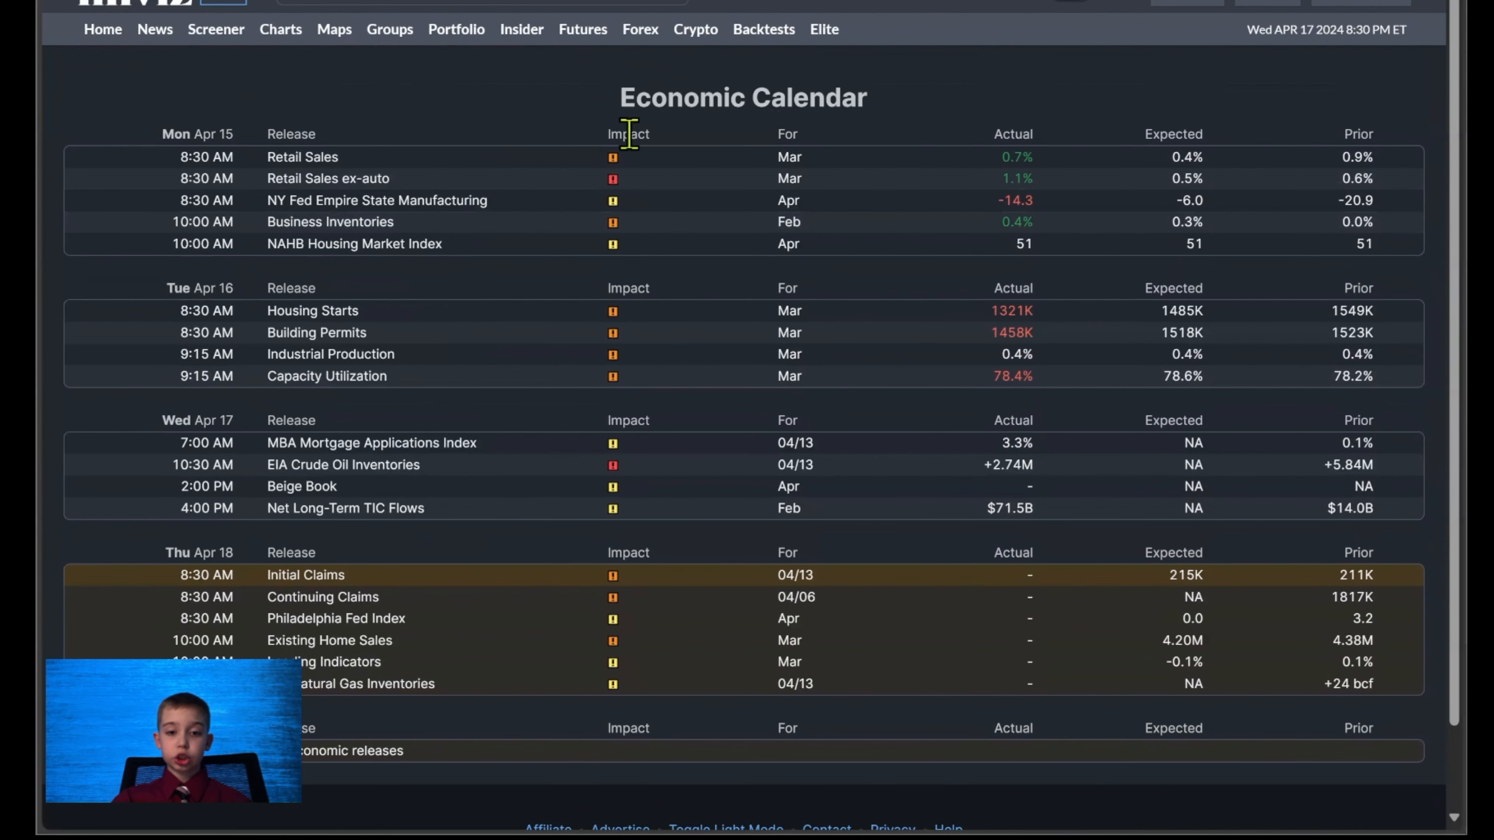
scroll(589, 240, "down", 1)
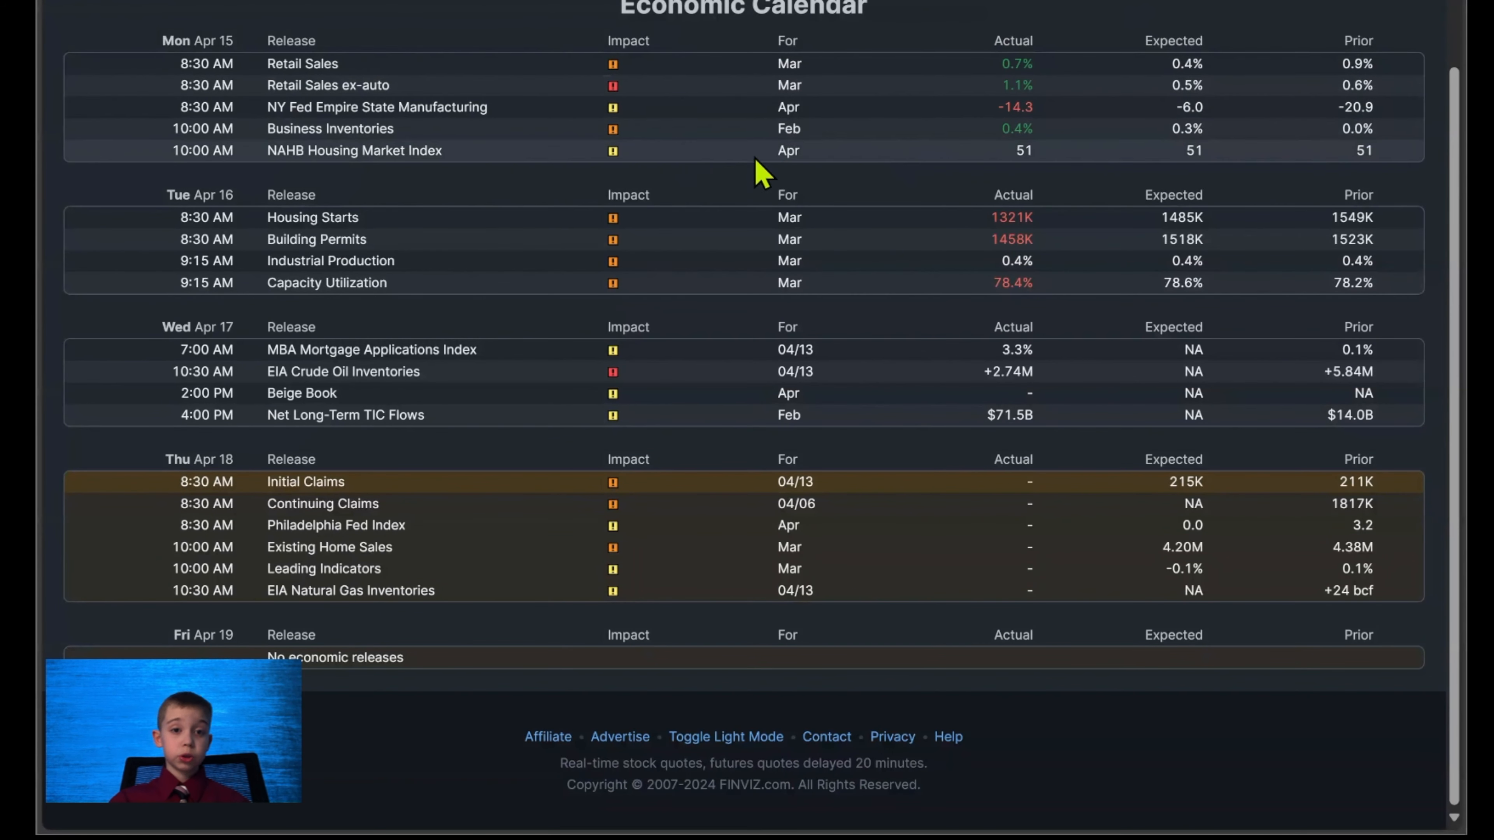
scroll(736, 220, "up", 2)
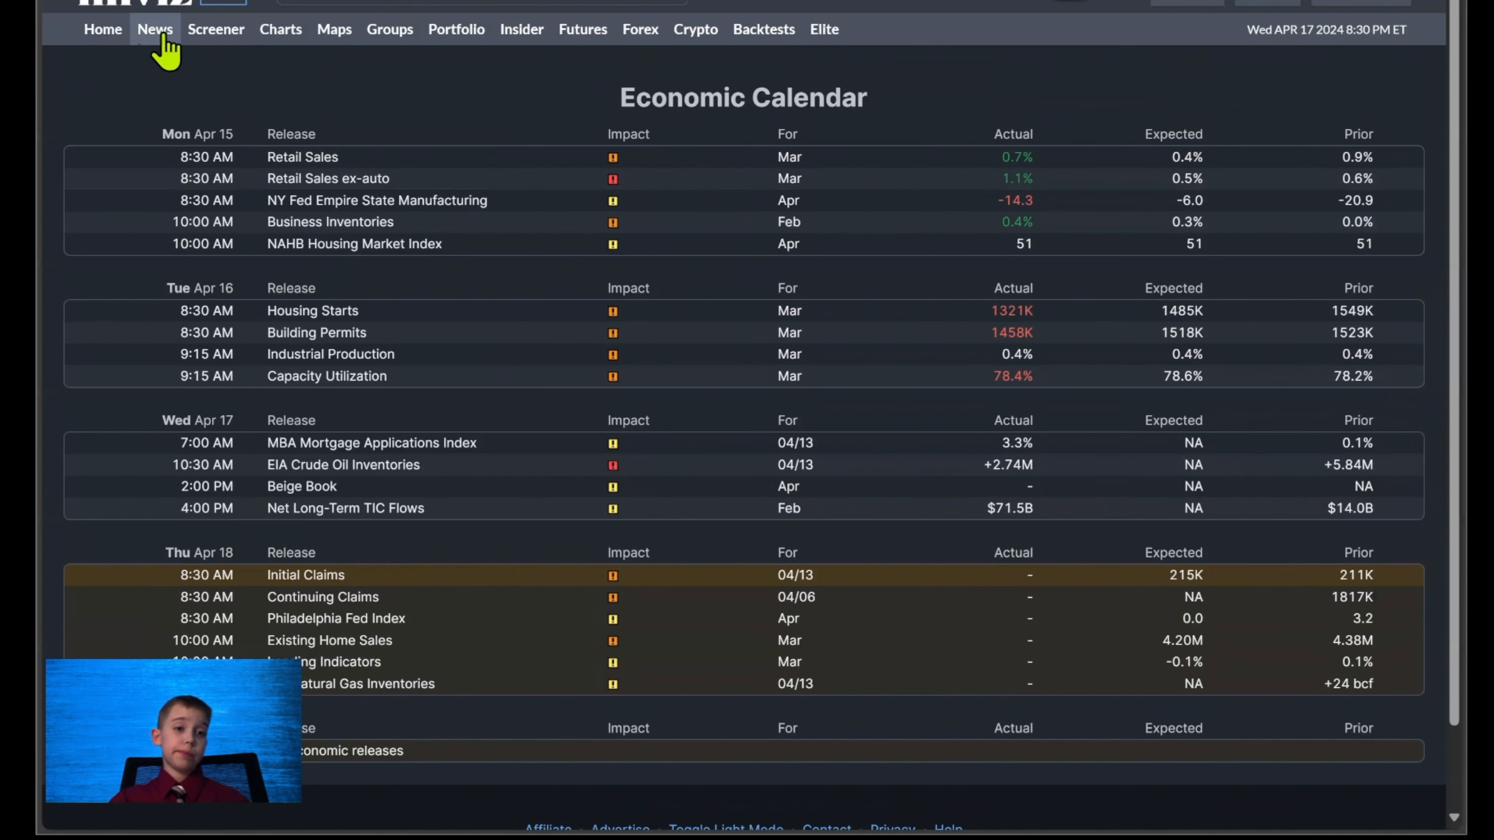
Return to the home page and examine its headlines, major news and earnings releases.
left_click(121, 44)
scroll(365, 200, "down", 5)
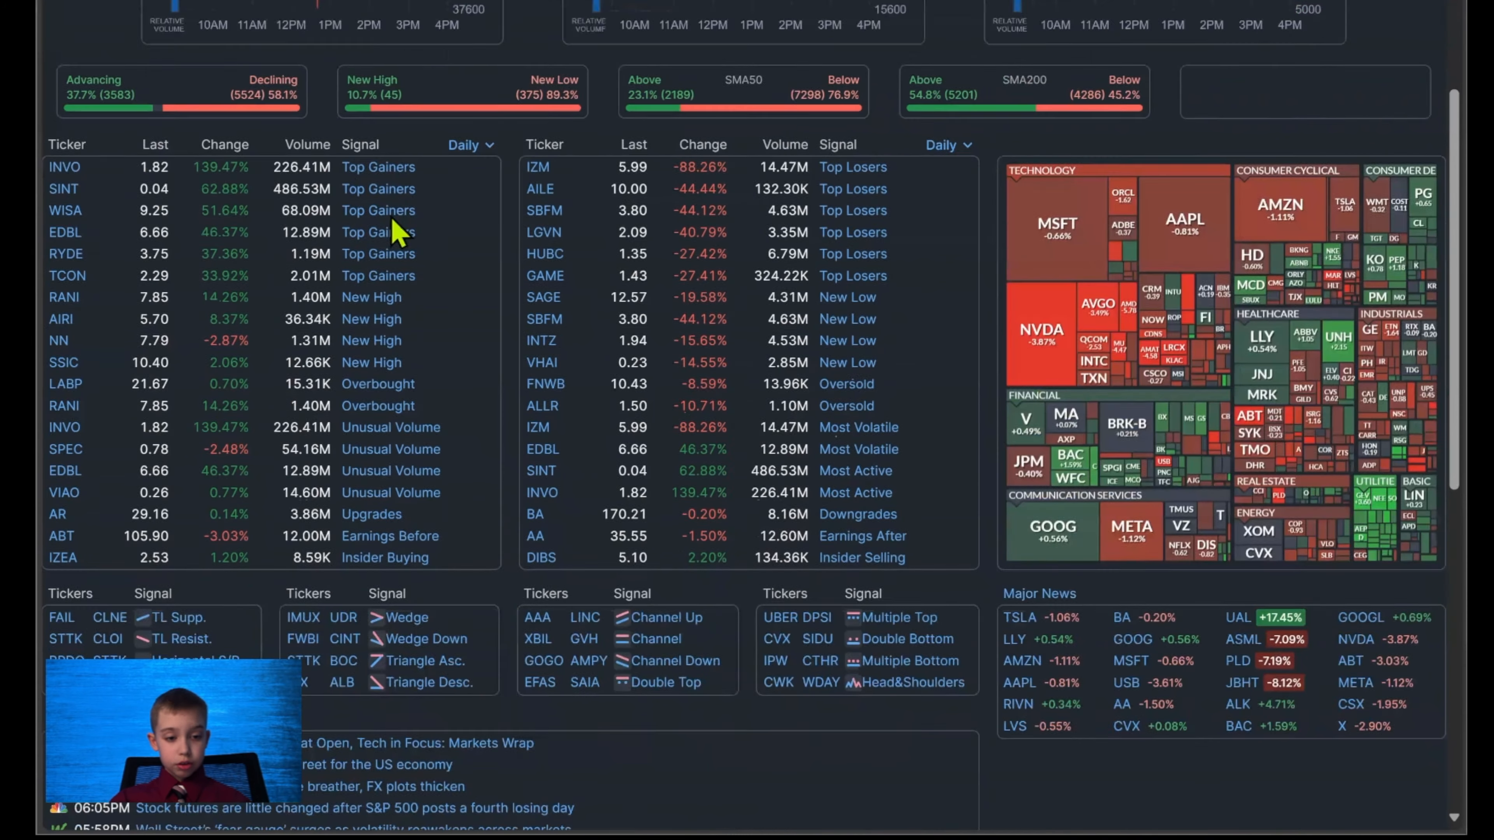
scroll(351, 214, "down", 10)
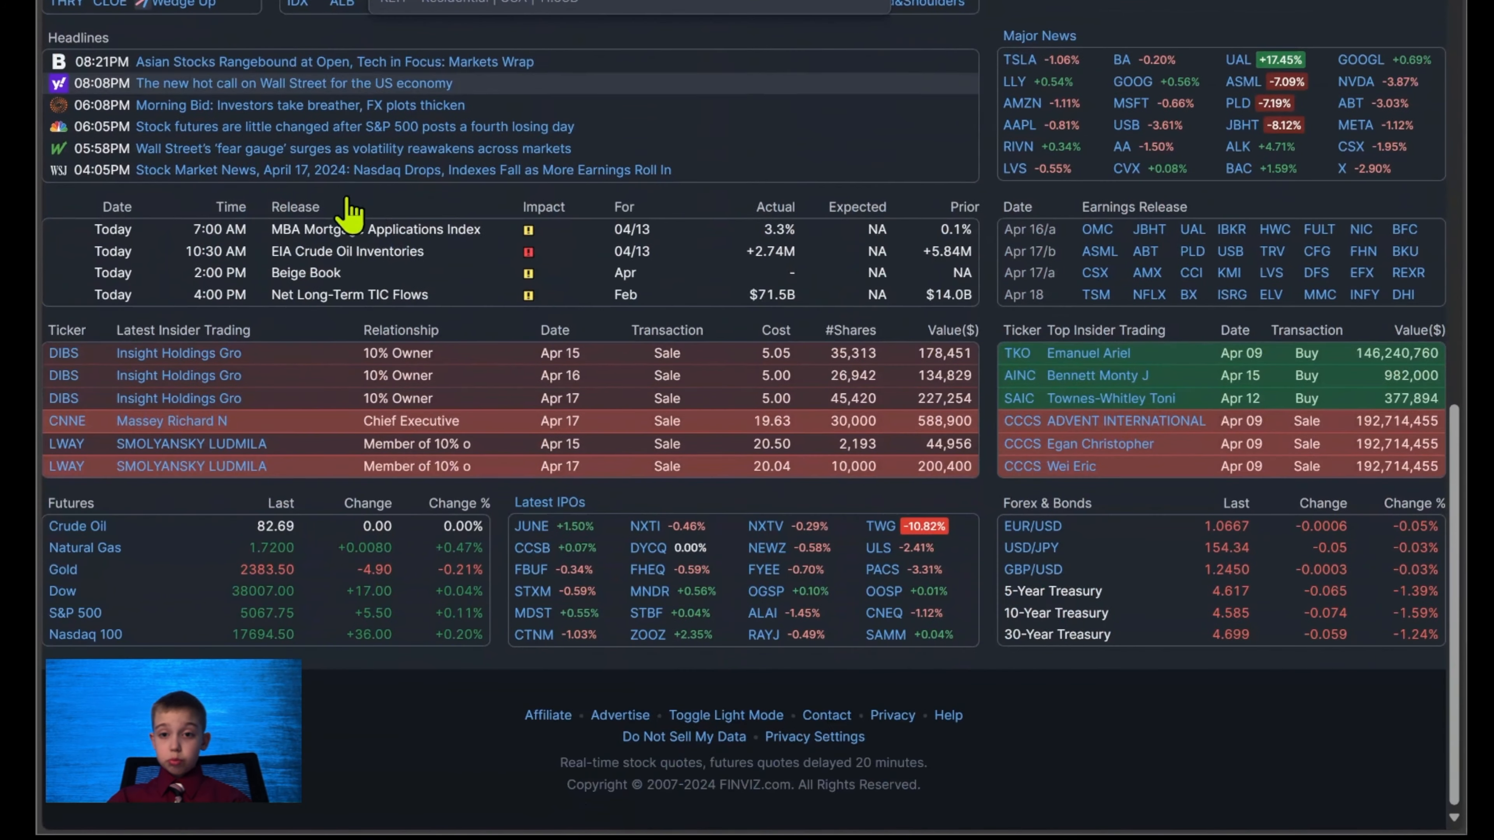
mouse_move(1100, 300)
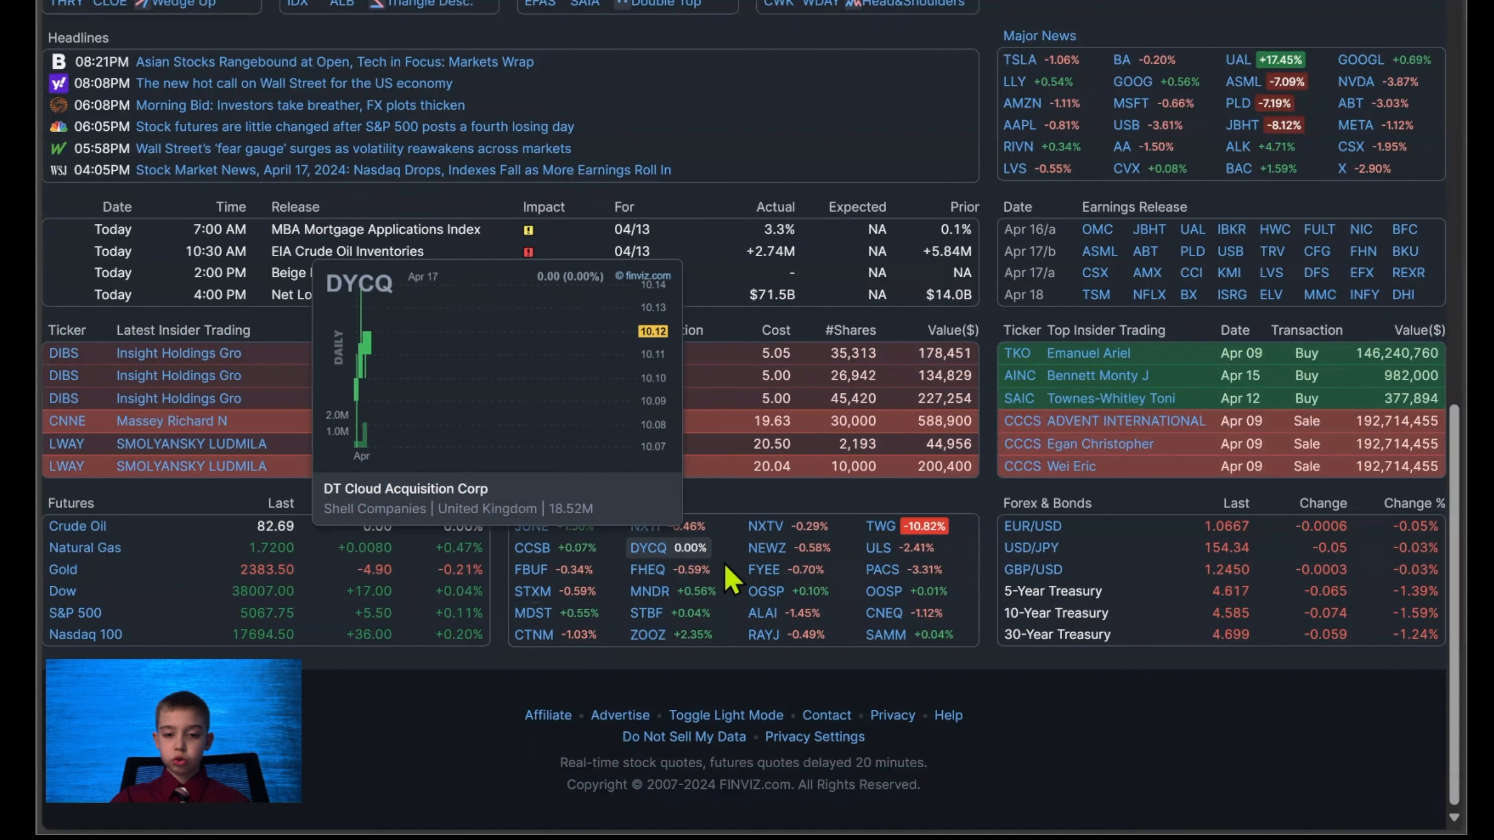
Preview the JUNE, MDST and ZOOZ charts among the latest IPOs and look over the forex and bonds table.
mouse_move(532, 527)
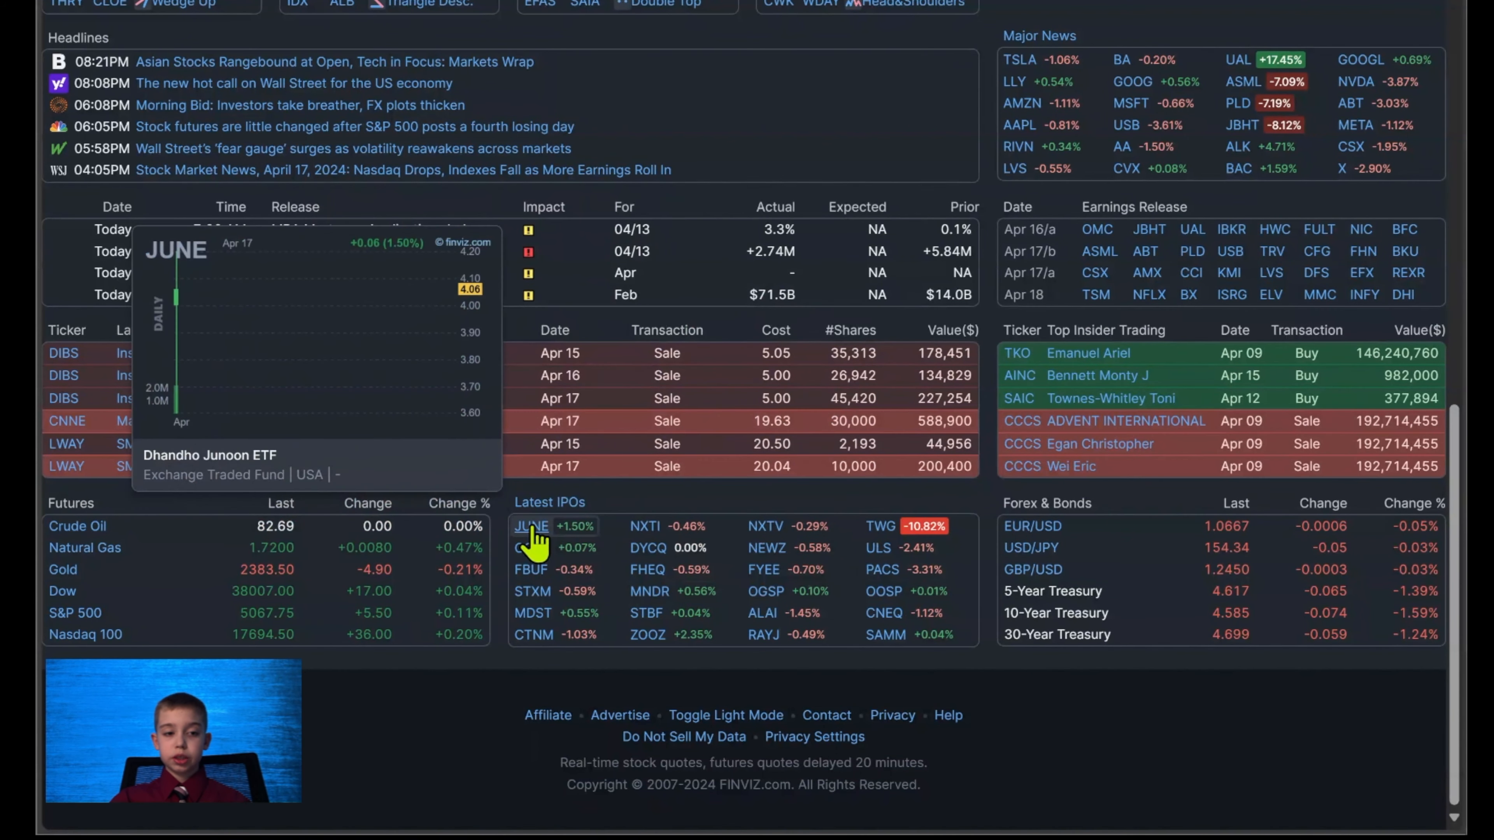
mouse_move(530, 623)
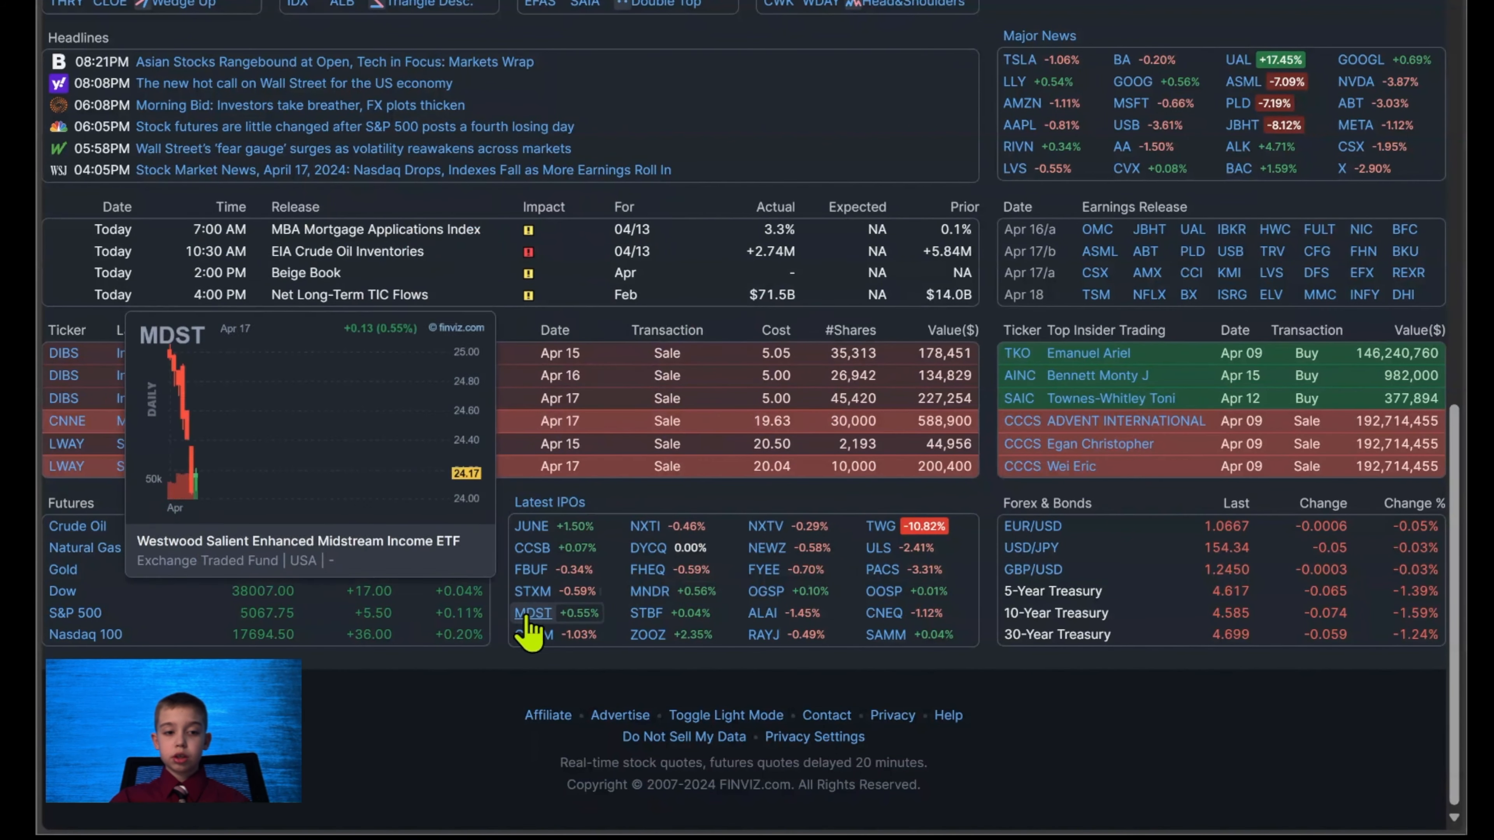
mouse_move(648, 636)
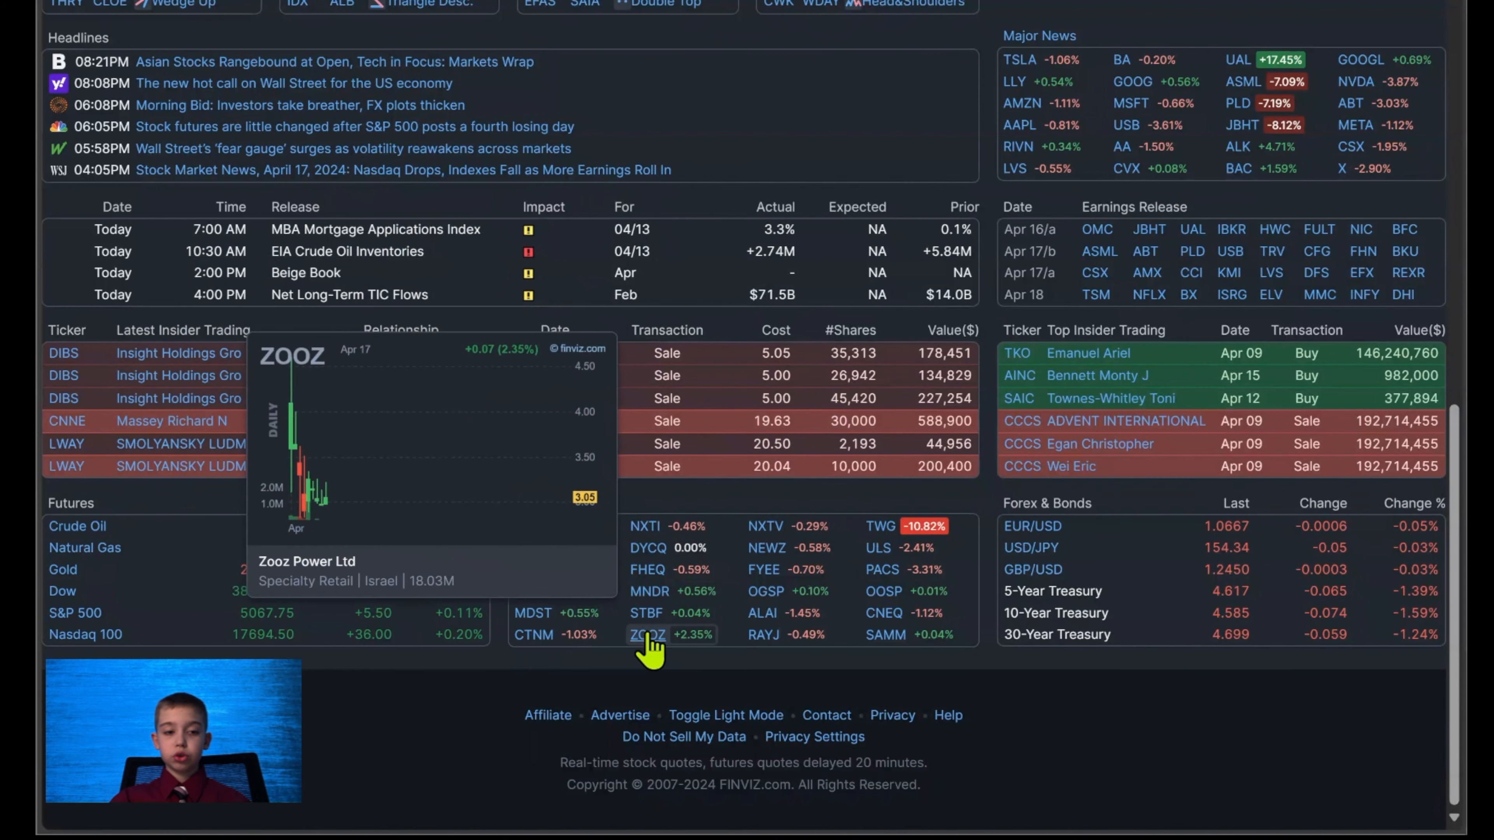
mouse_move(645, 528)
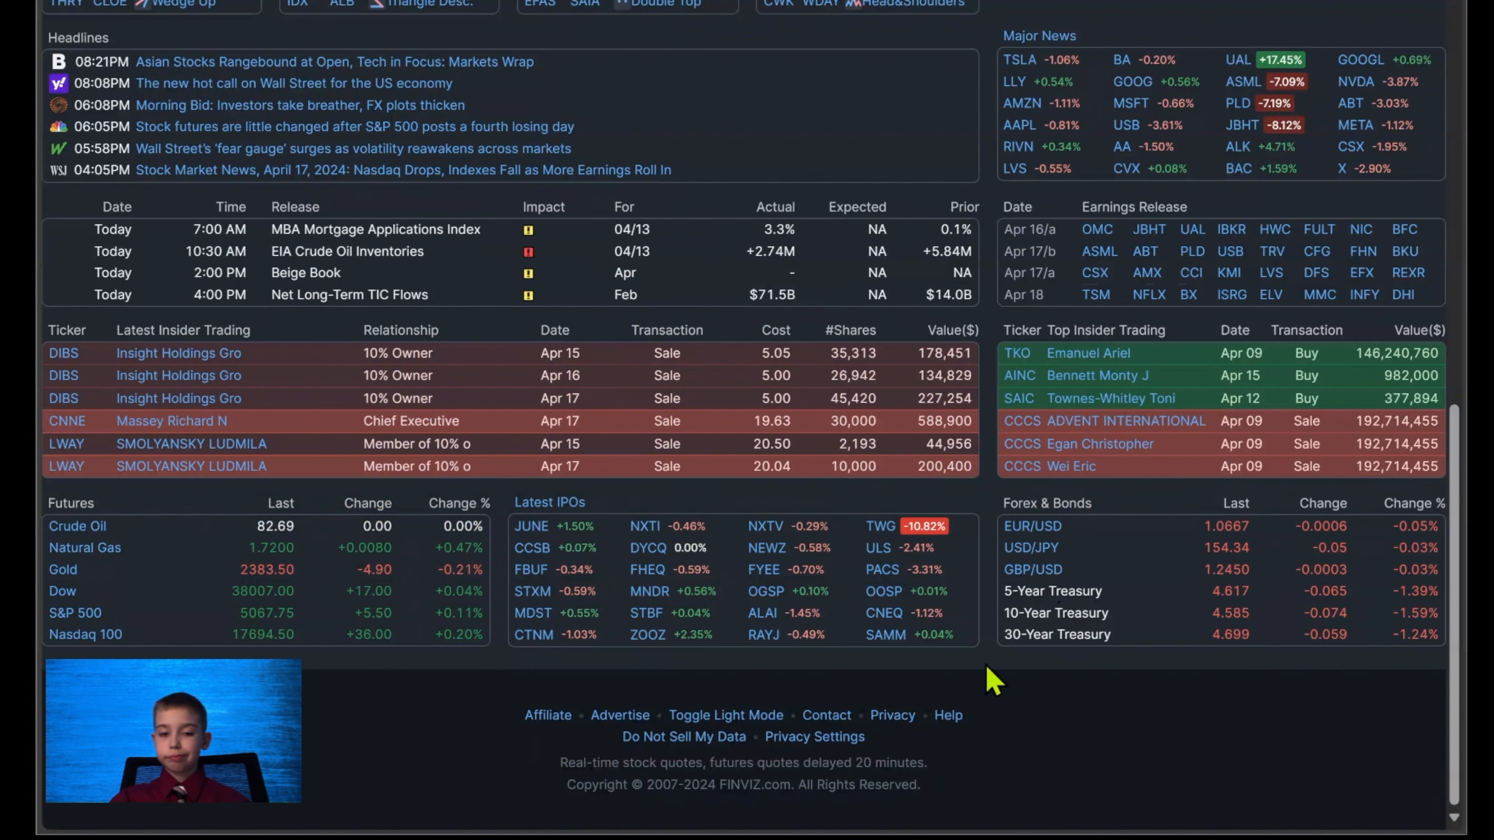
mouse_move(1032, 529)
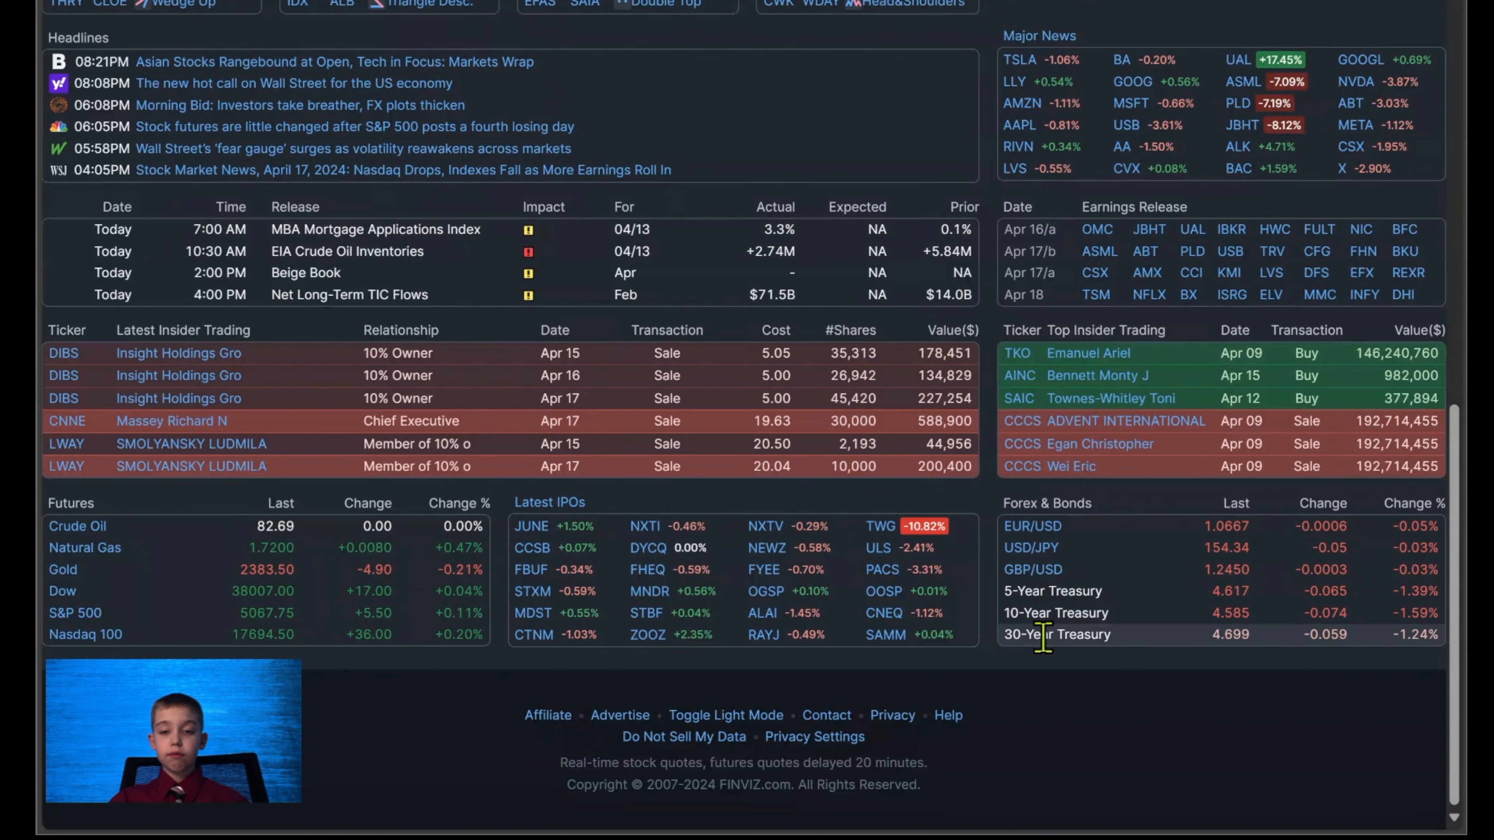
View the News page with its news and blog headlines, and open the stock Screener.
scroll(550, 533, "up", 5)
scroll(550, 532, "up", 8)
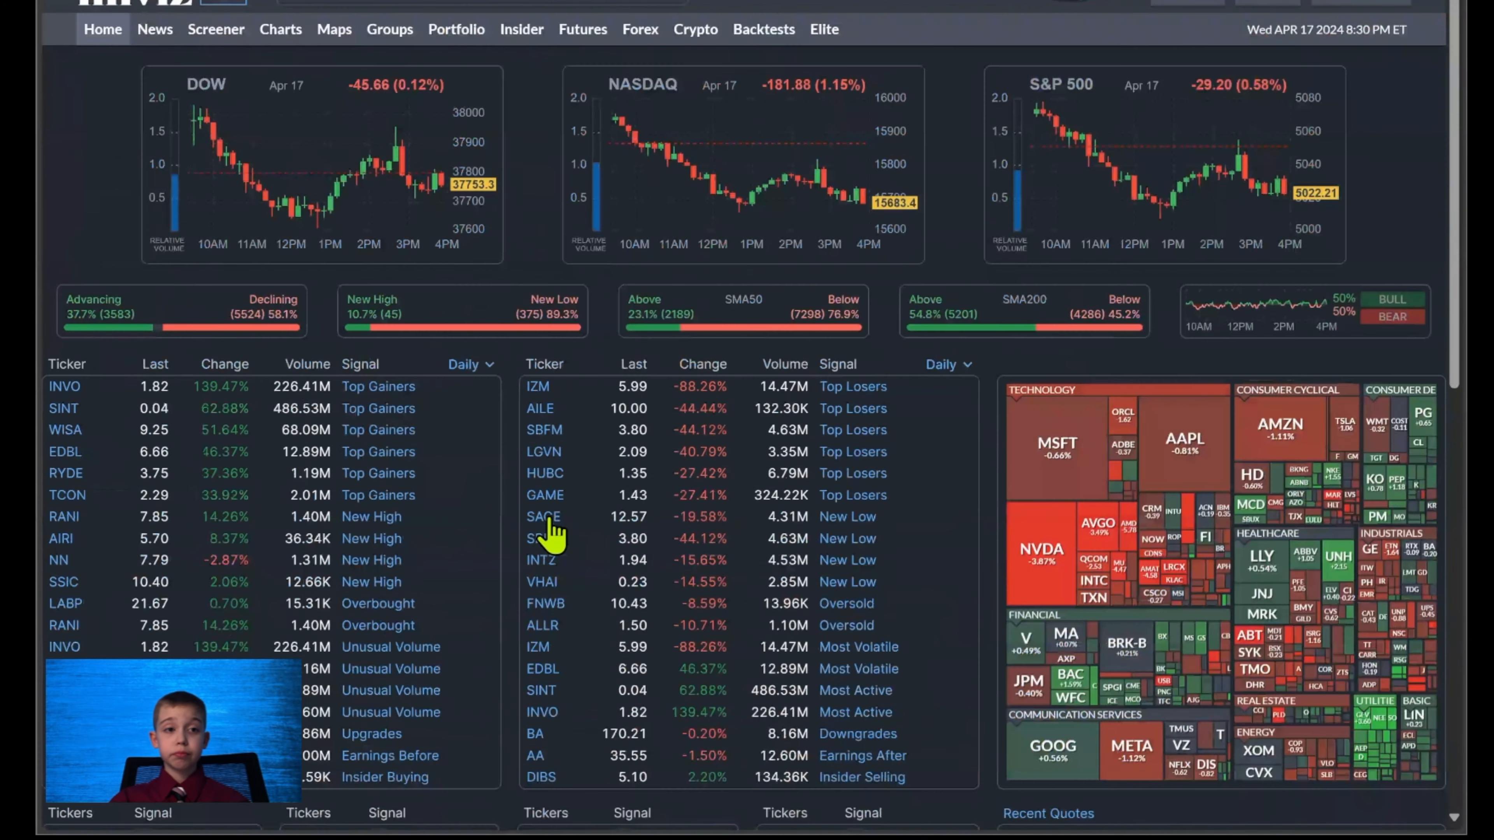
left_click(156, 31)
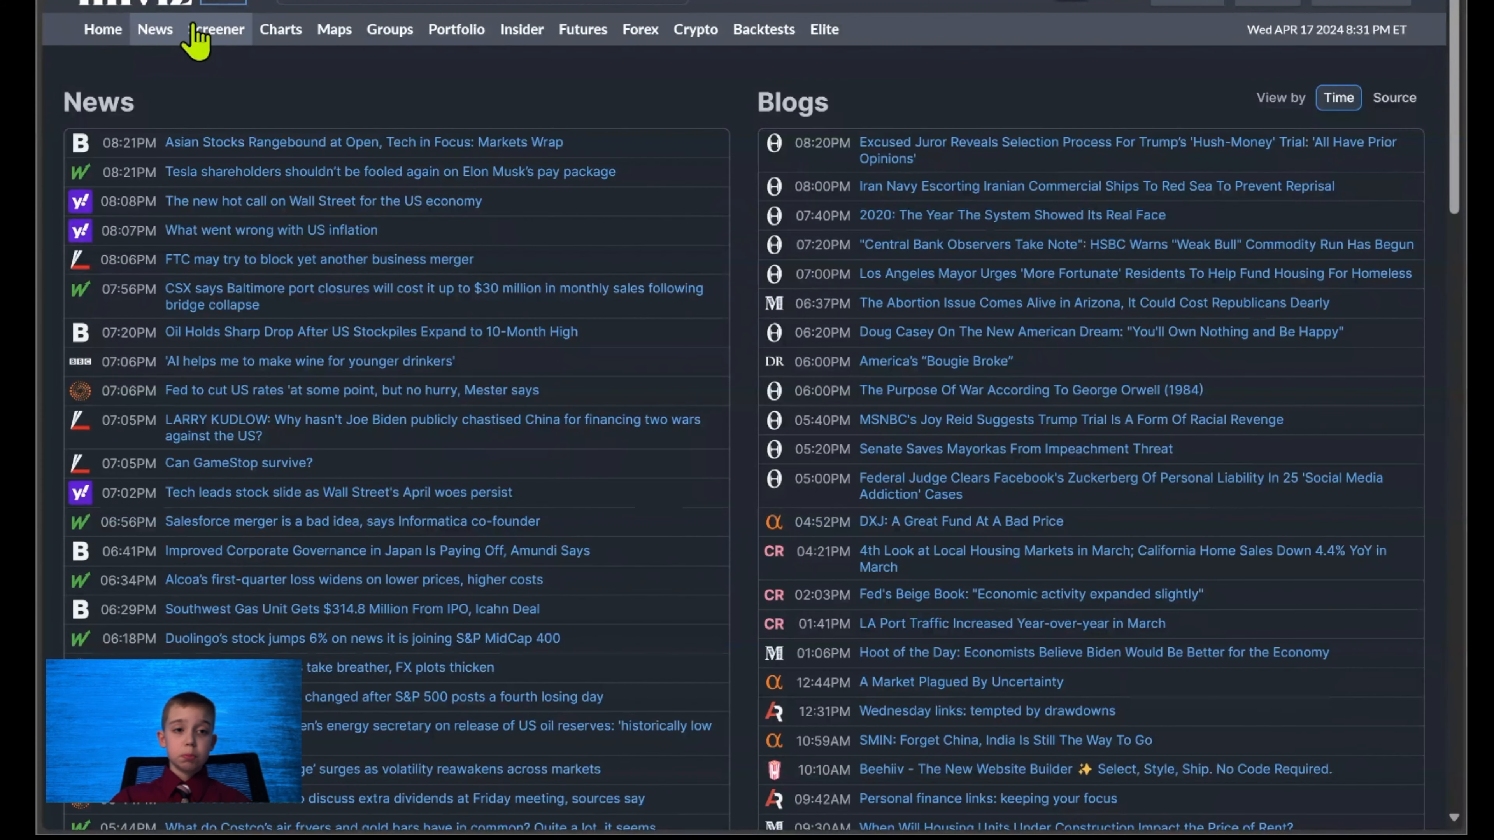
left_click(228, 36)
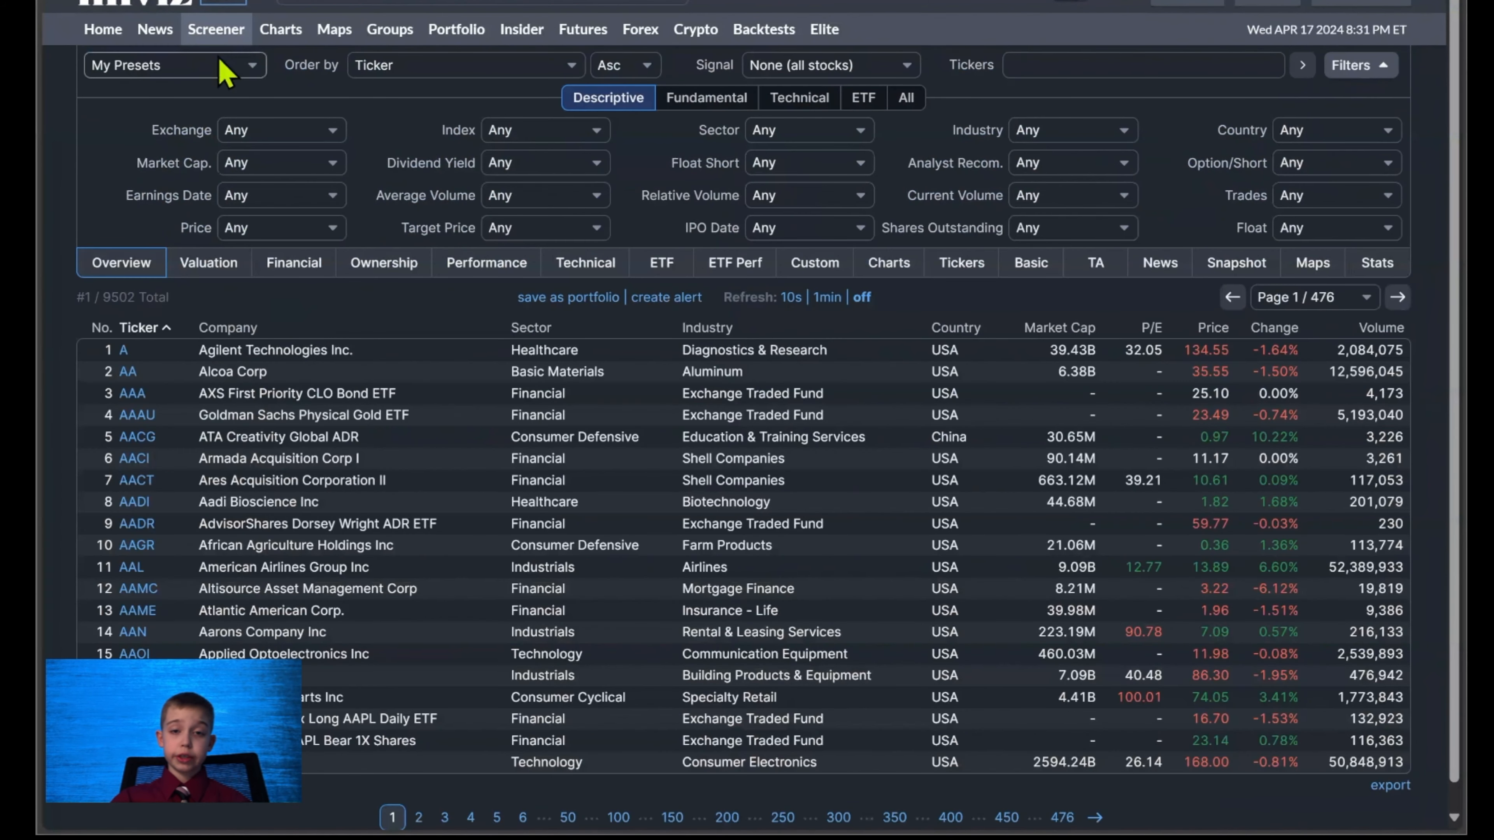
Show all screener filters with the ETF filters switched off, and set the country to USA.
left_click(904, 98)
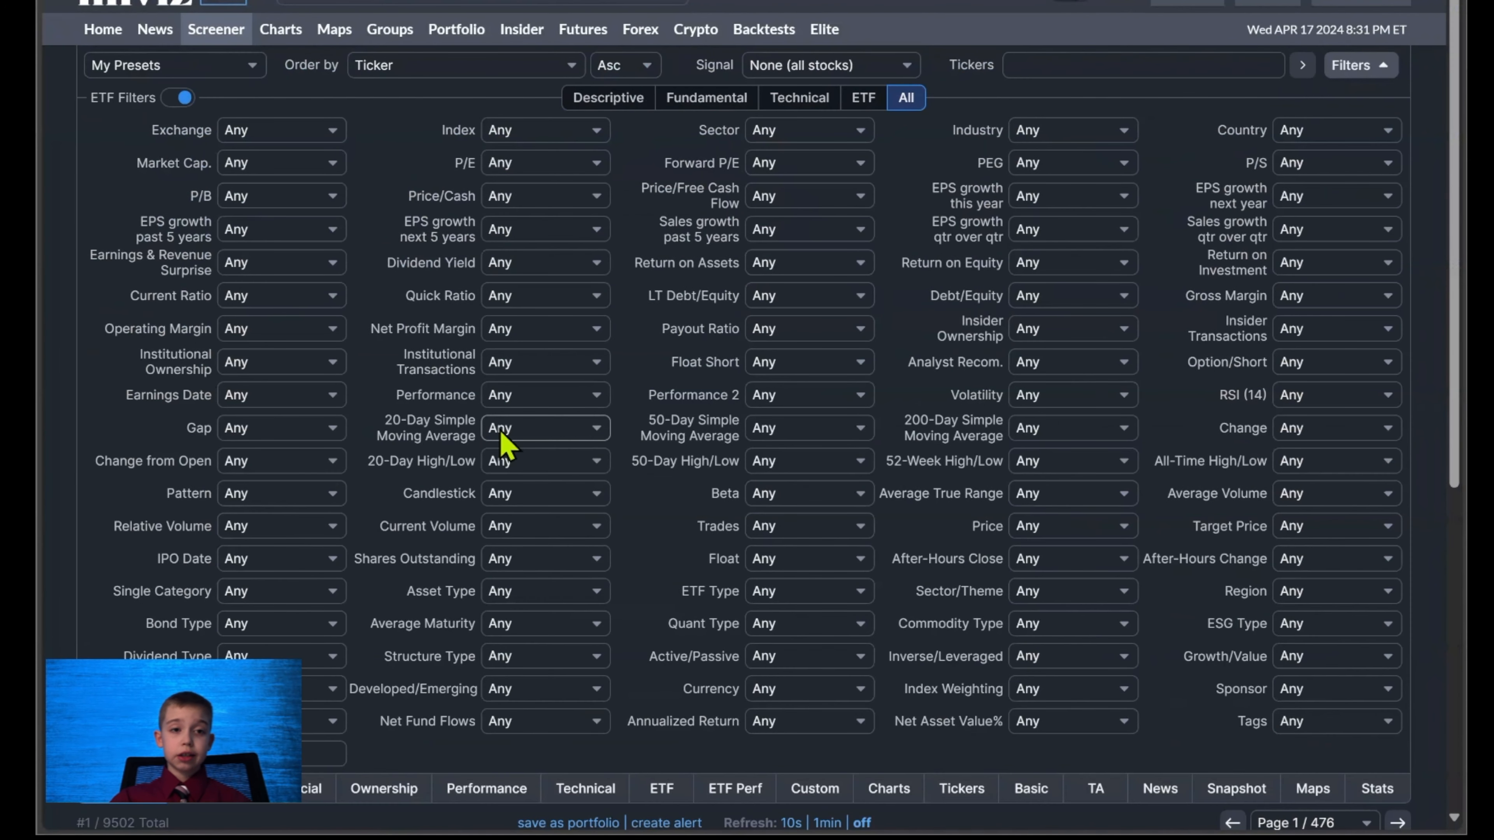
scroll(500, 433, "down", 3)
scroll(494, 433, "up", 3)
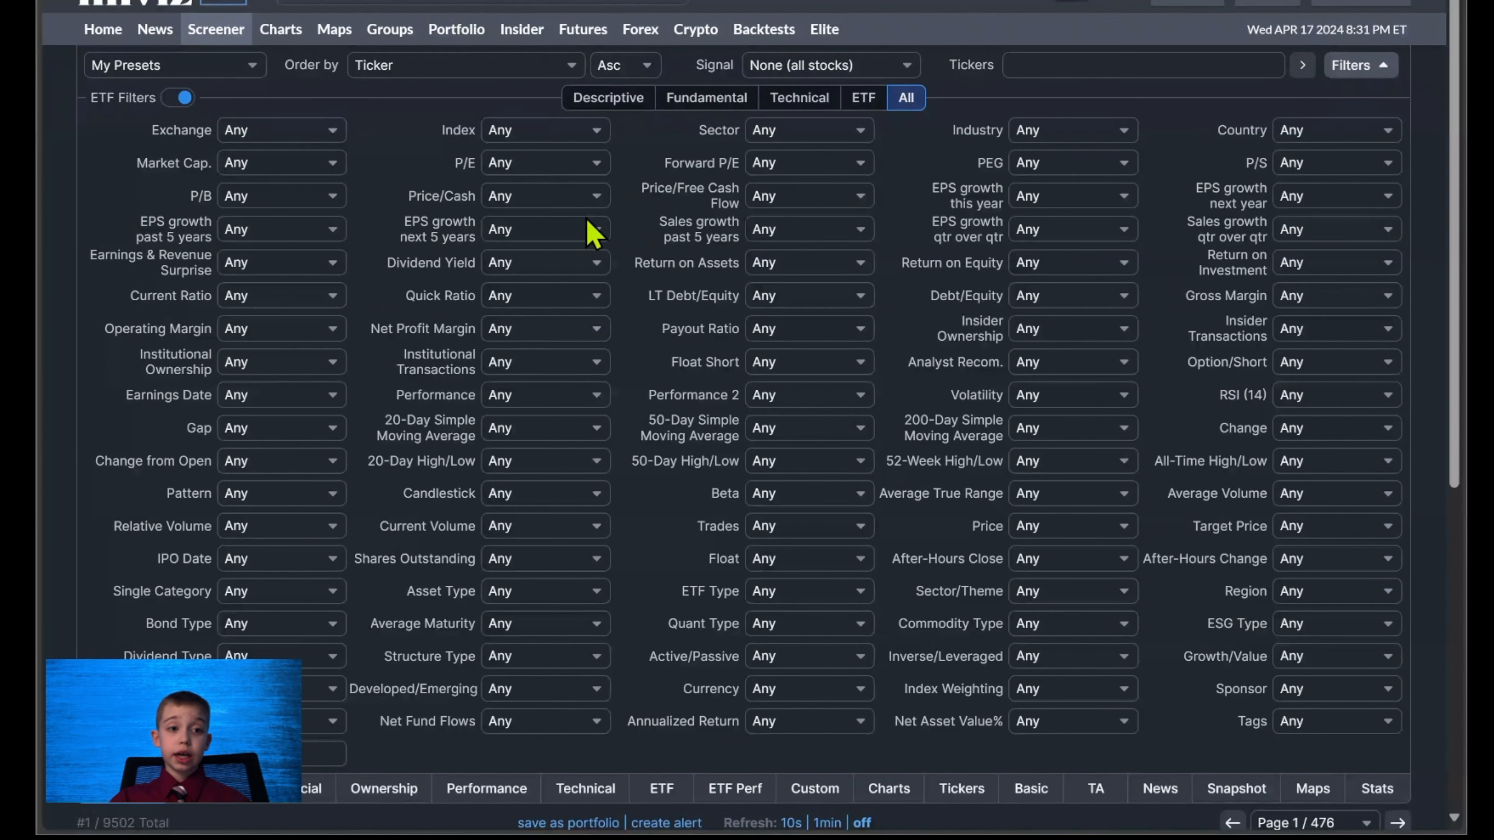
scroll(118, 189, "down", 3)
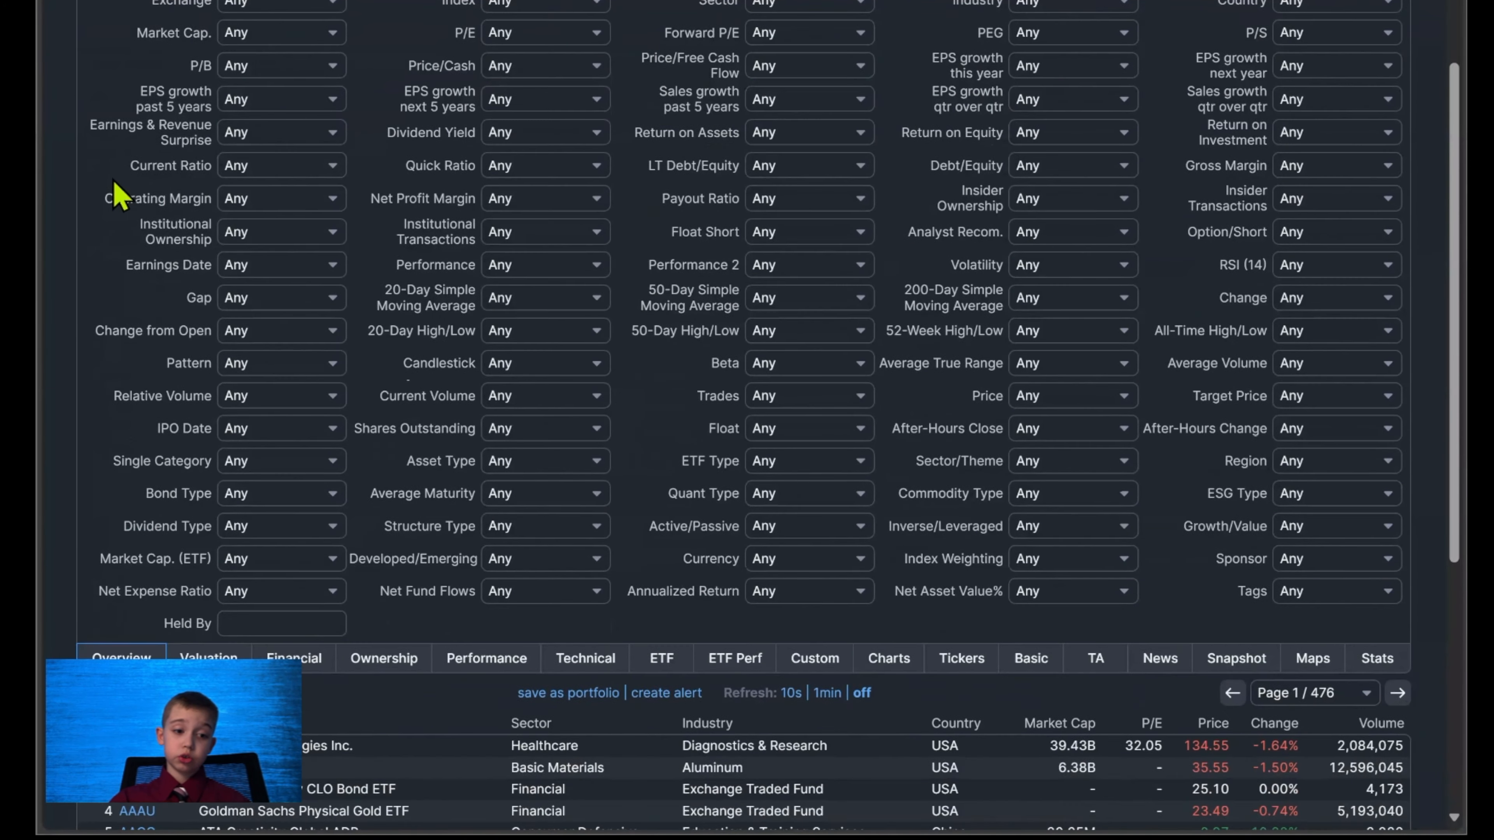
scroll(121, 197, "up", 3)
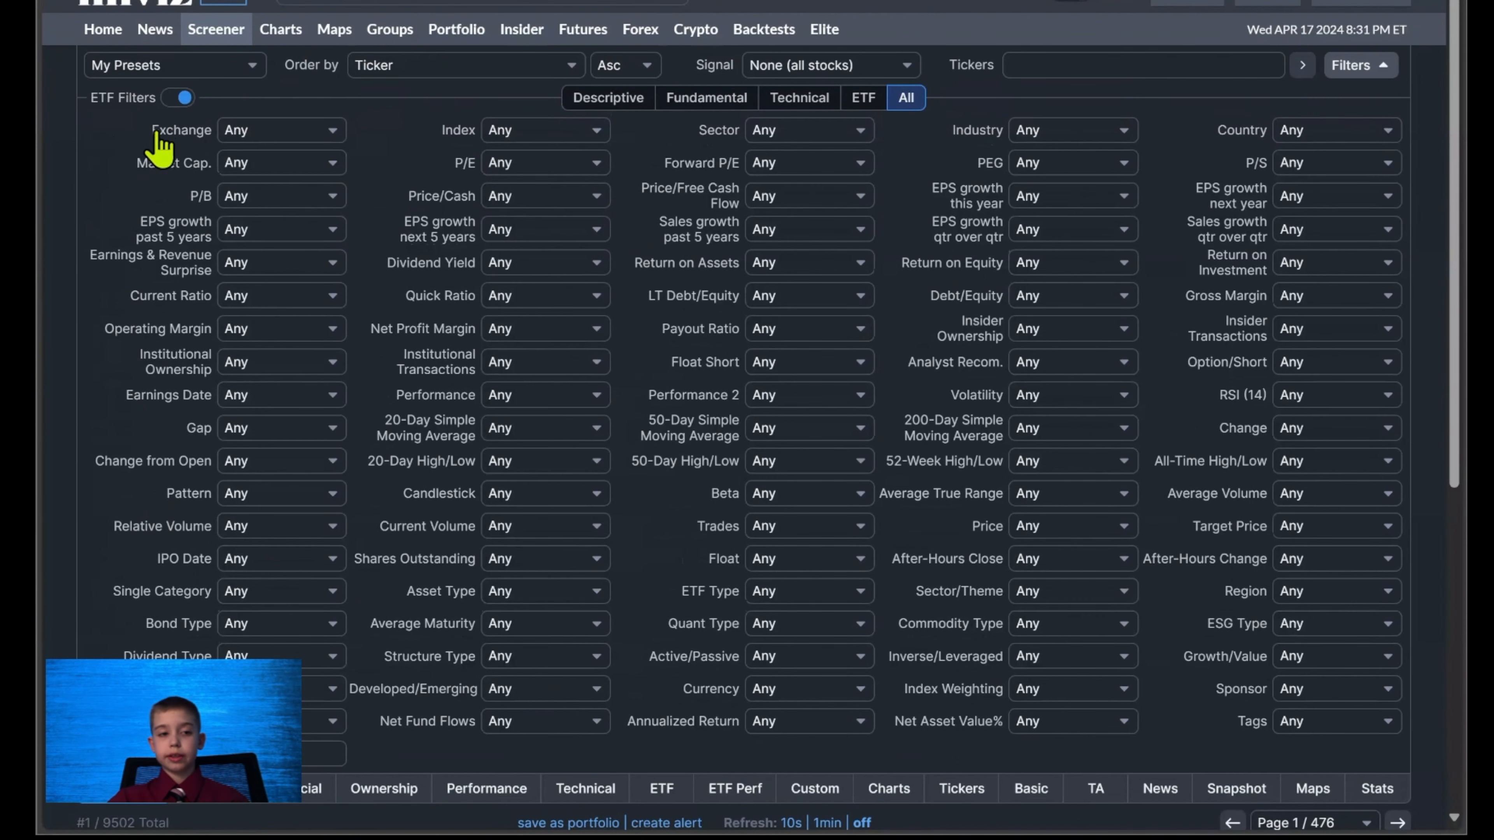
left_click(182, 98)
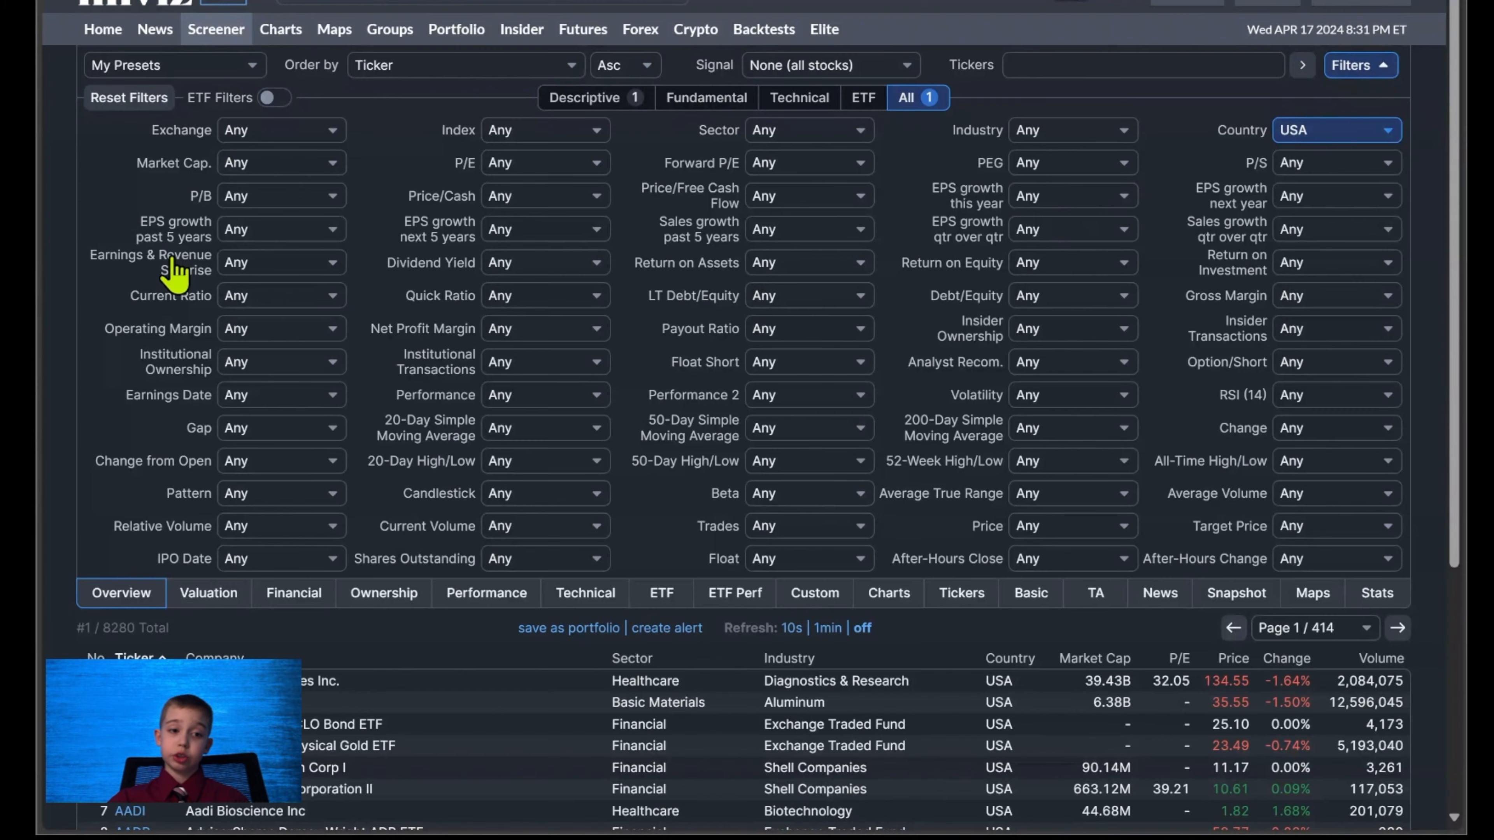
Limit the screen to stocks with relative volume Over 2 and price Under $20.
scroll(85, 315, "down", 1)
scroll(78, 302, "down", 1)
scroll(81, 304, "up", 2)
scroll(90, 292, "down", 2)
scroll(82, 406, "up", 2)
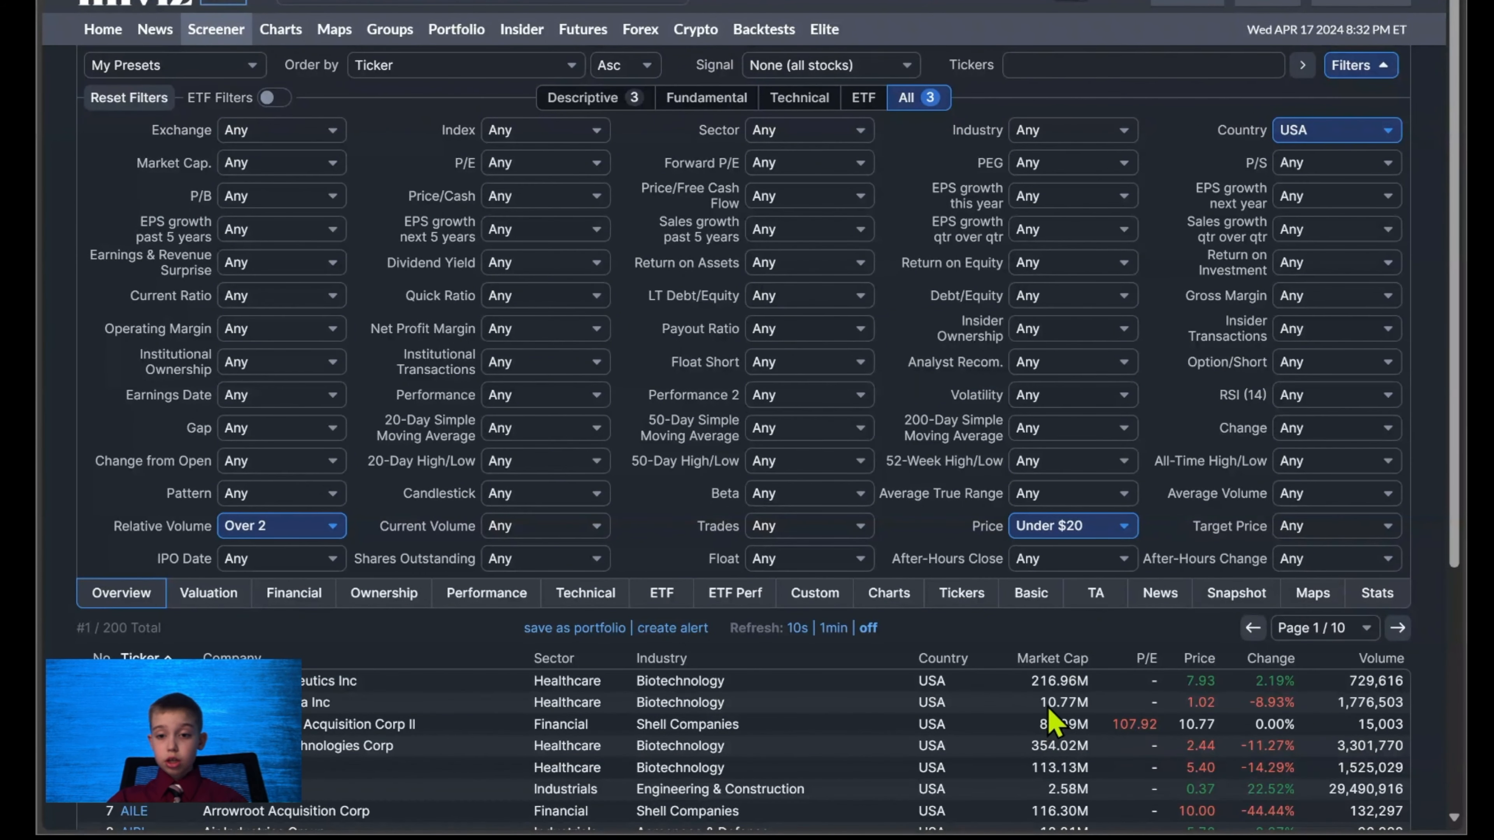
Set the volatility filter to Month - Over 3 and require the price above the 200-day simple moving average.
left_click(1069, 620)
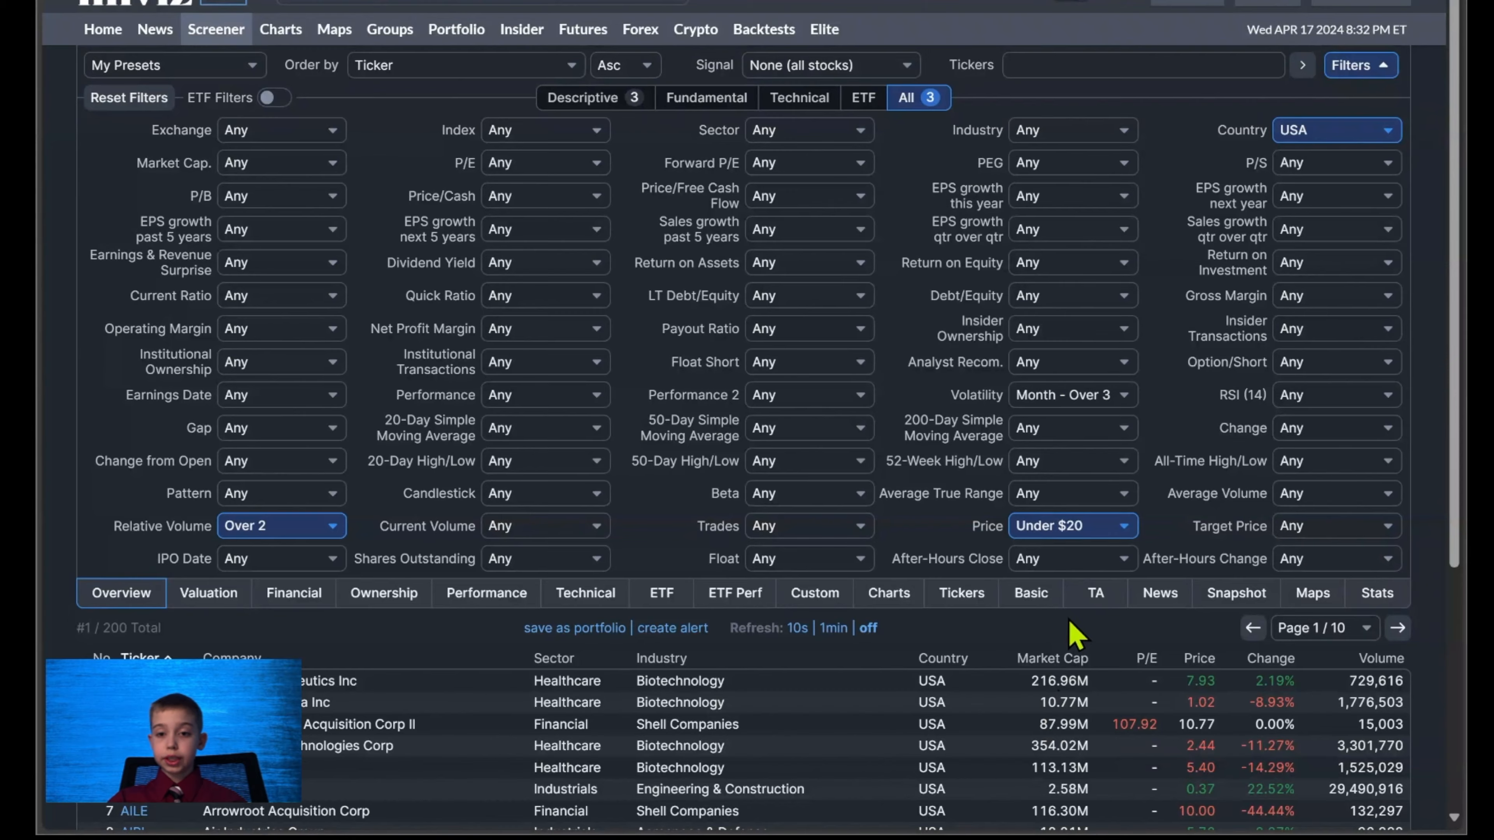
scroll(1044, 612, "down", 3)
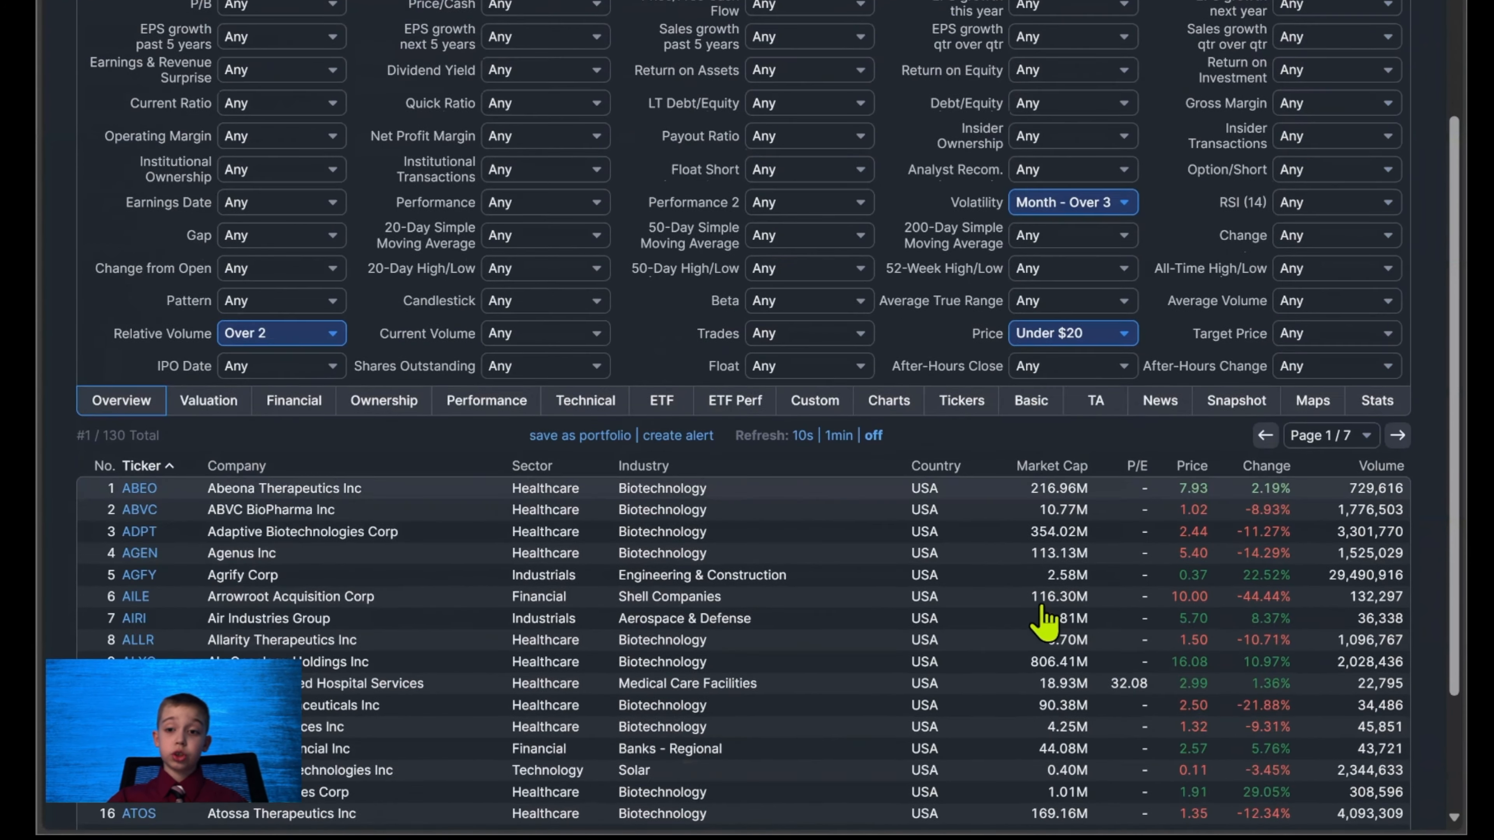
scroll(1036, 604, "up", 3)
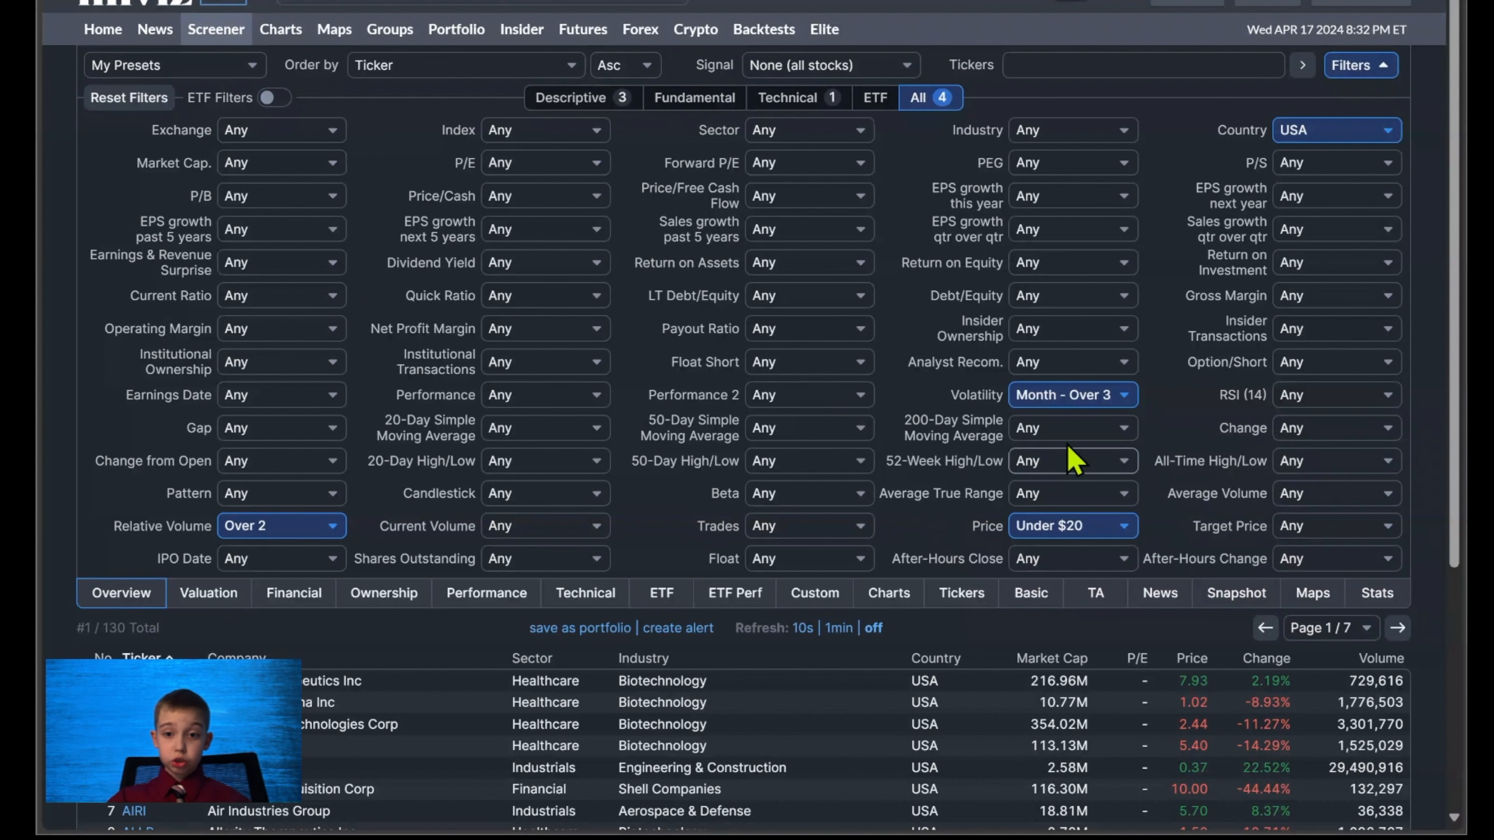
left_click(1139, 629)
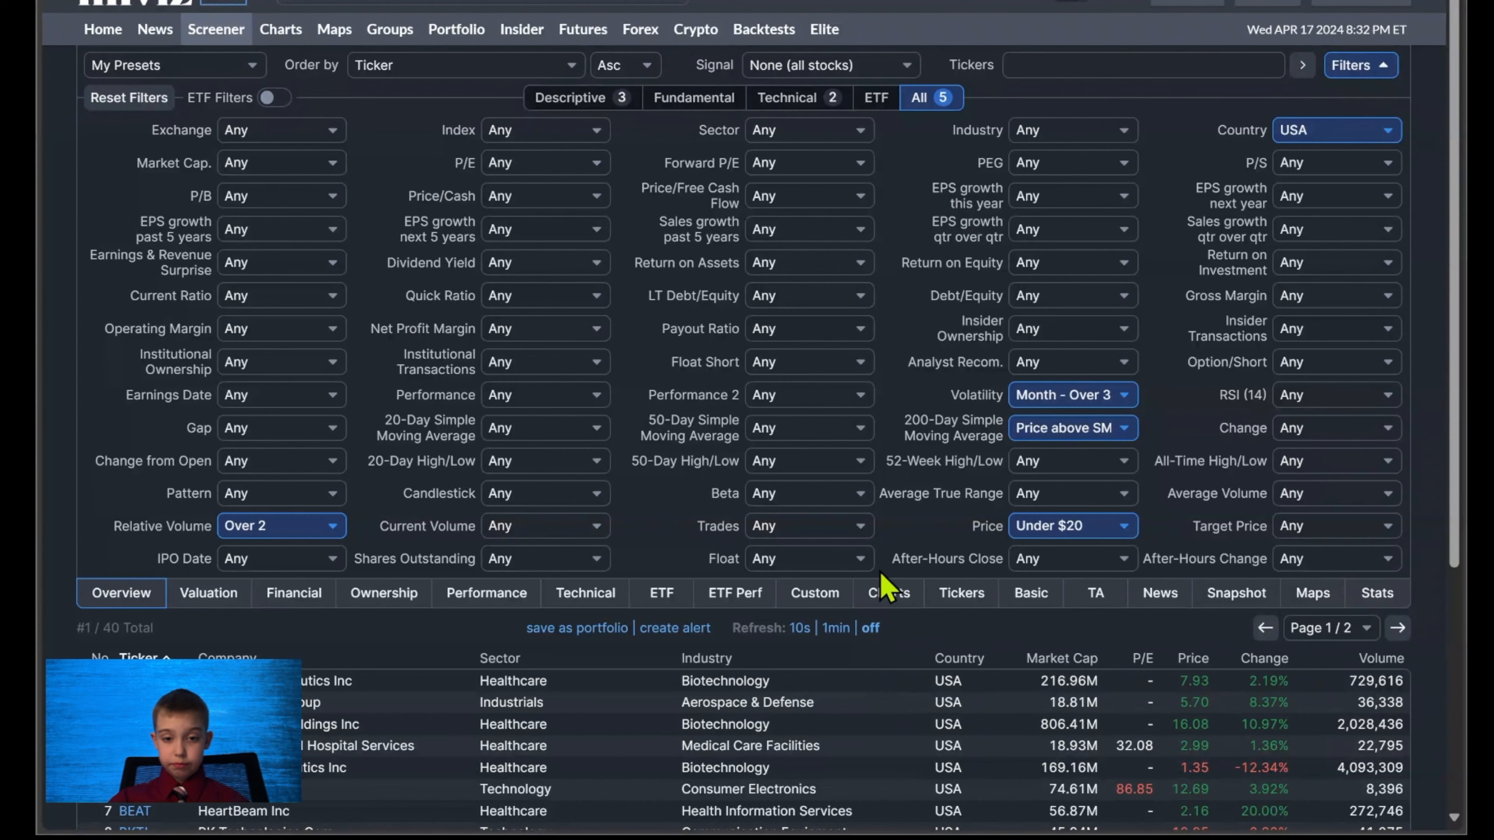
Require the price above the 50-day simple moving average, set performance to Month Up, and look over the matching stocks.
left_click(809, 428)
left_click(834, 534)
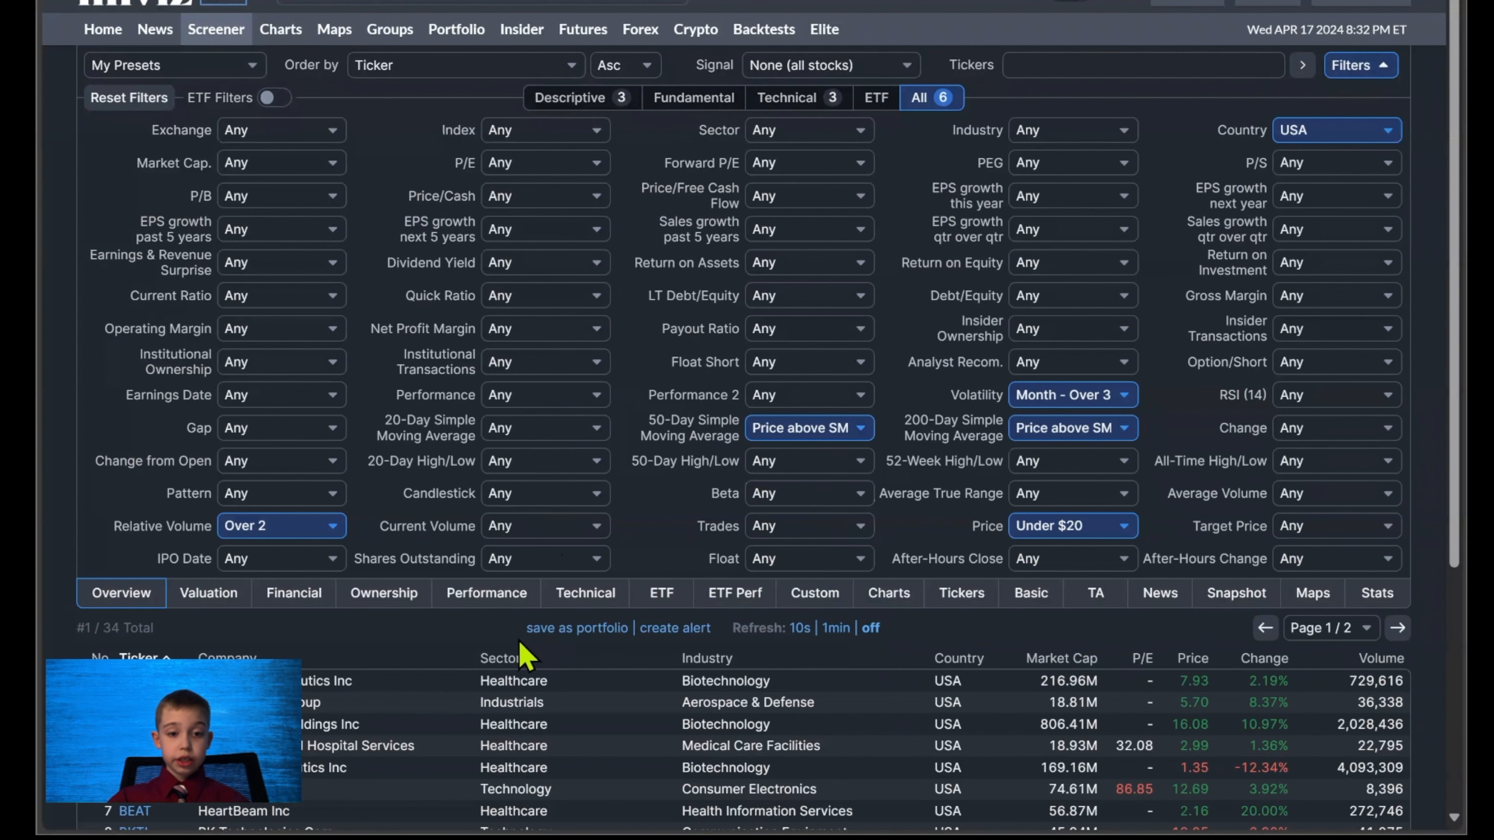
left_click(500, 556)
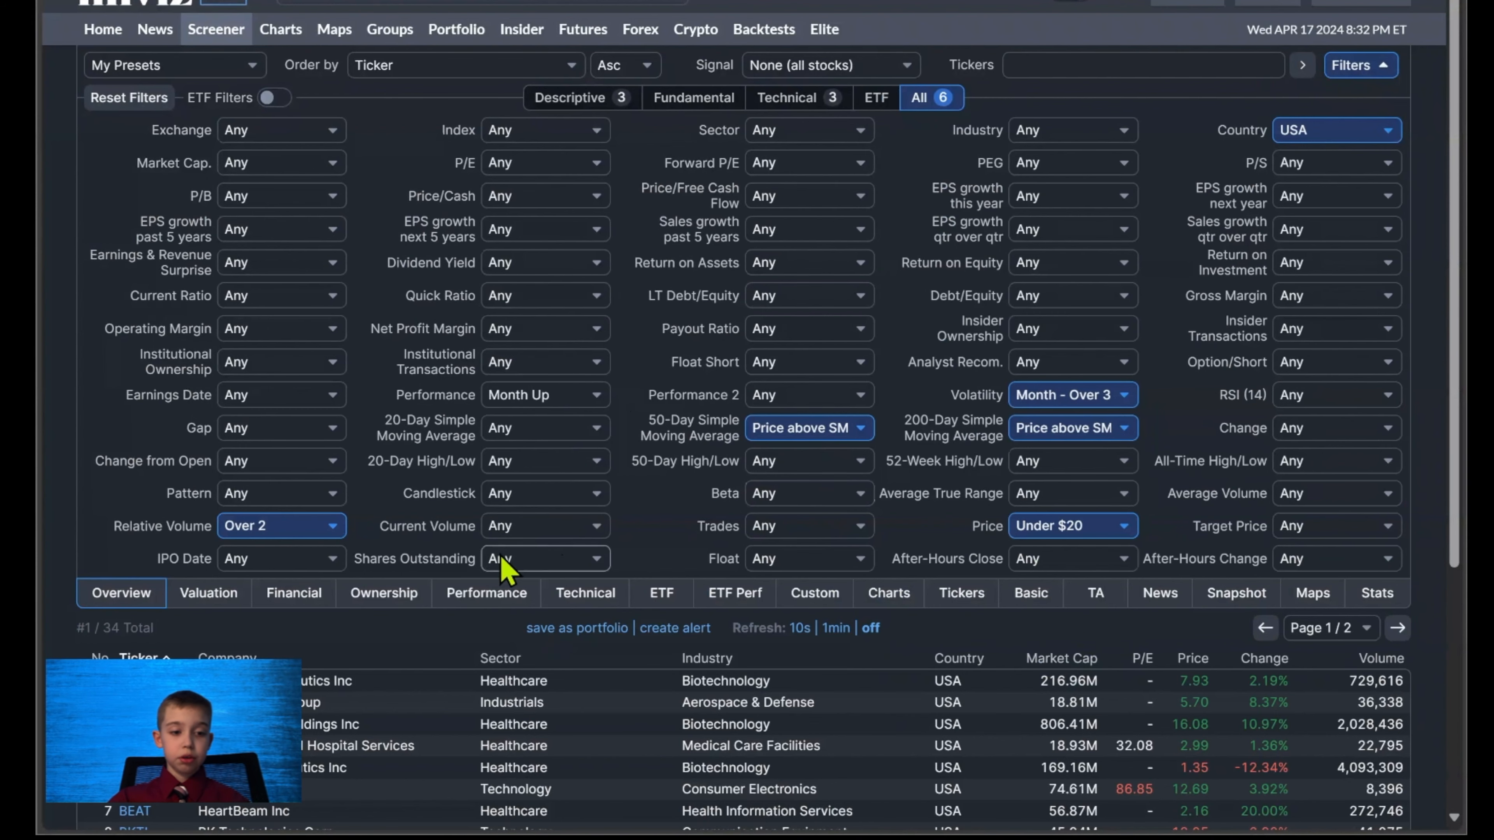
scroll(495, 531, "down", 5)
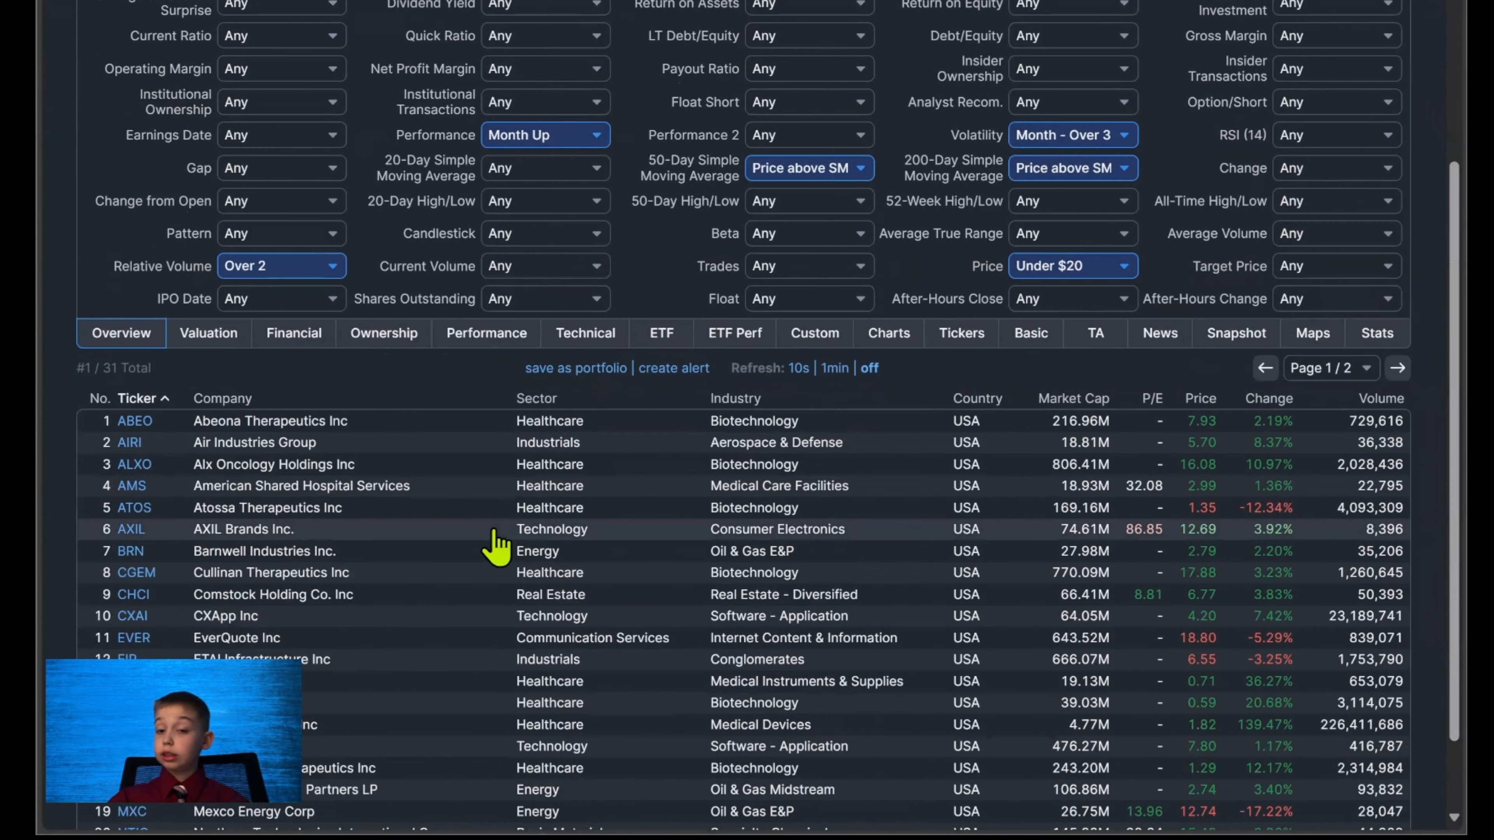
scroll(494, 530, "up", 4)
scroll(495, 542, "up", 1)
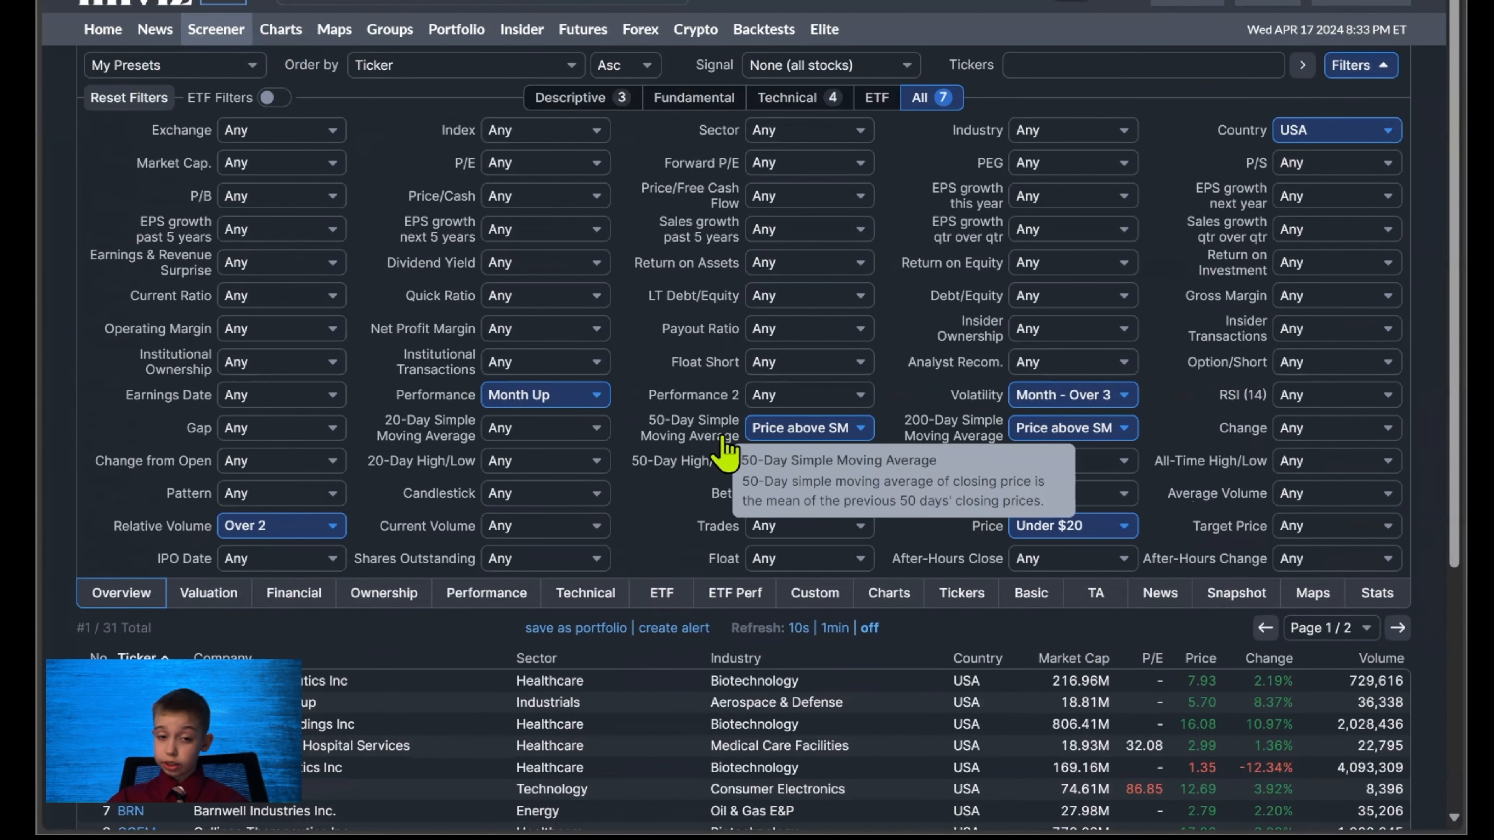
scroll(677, 550, "down", 4)
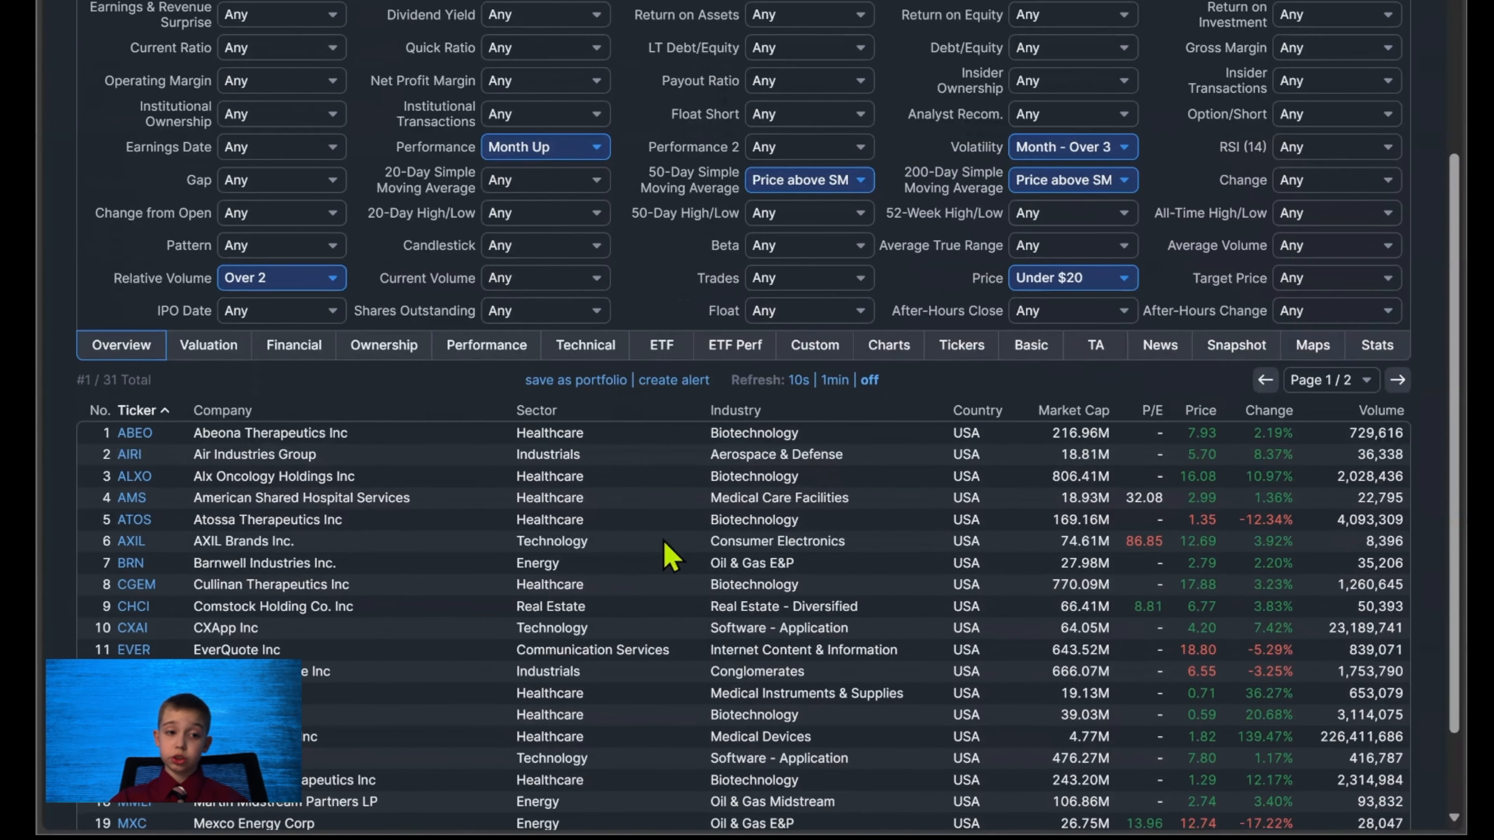
scroll(447, 338, "up", 4)
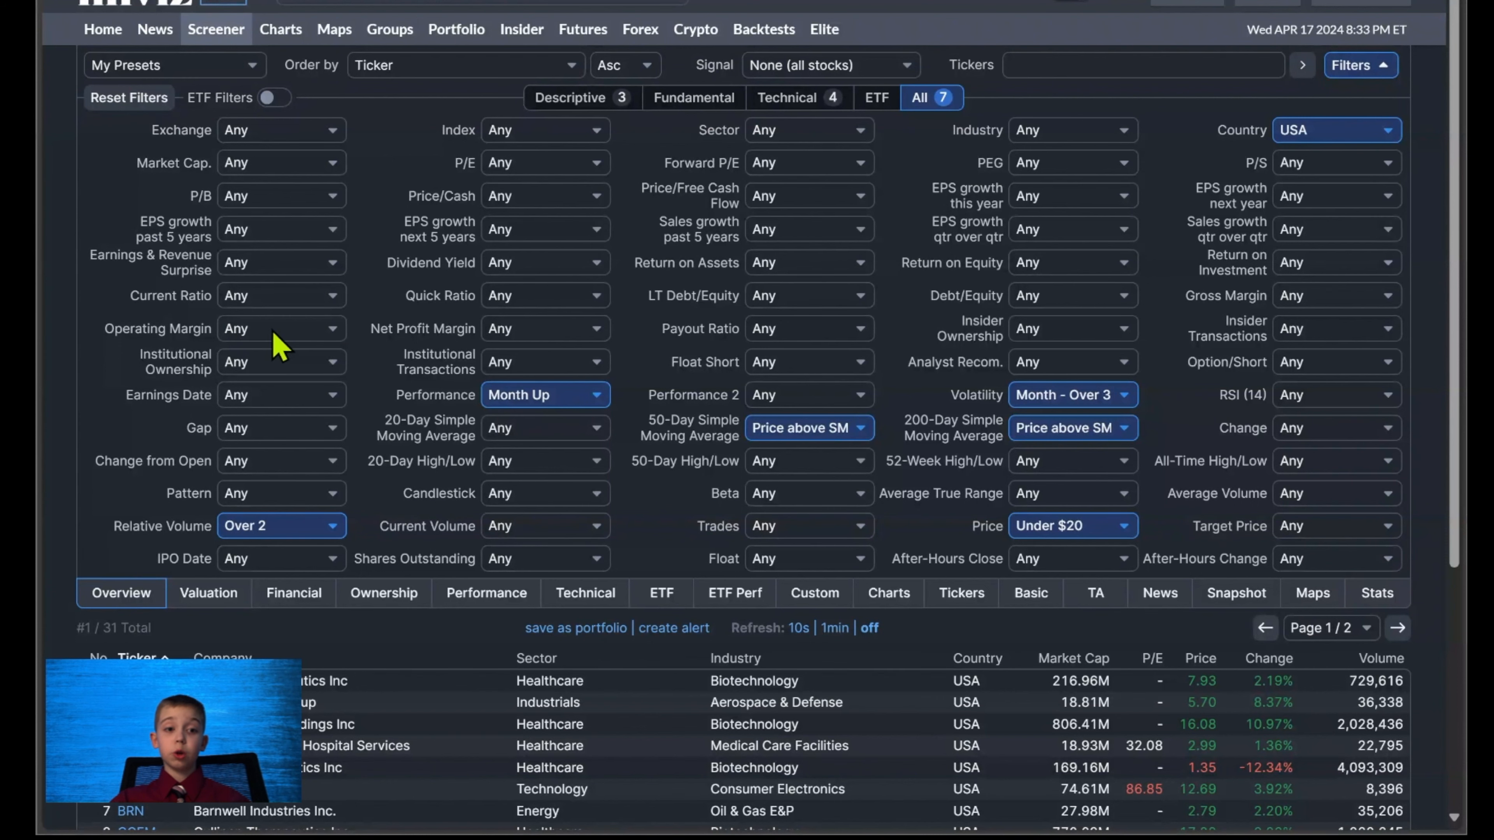
Set the market cap filter to +Small and look over the remaining stocks.
left_click(302, 333)
scroll(351, 207, "down", 1)
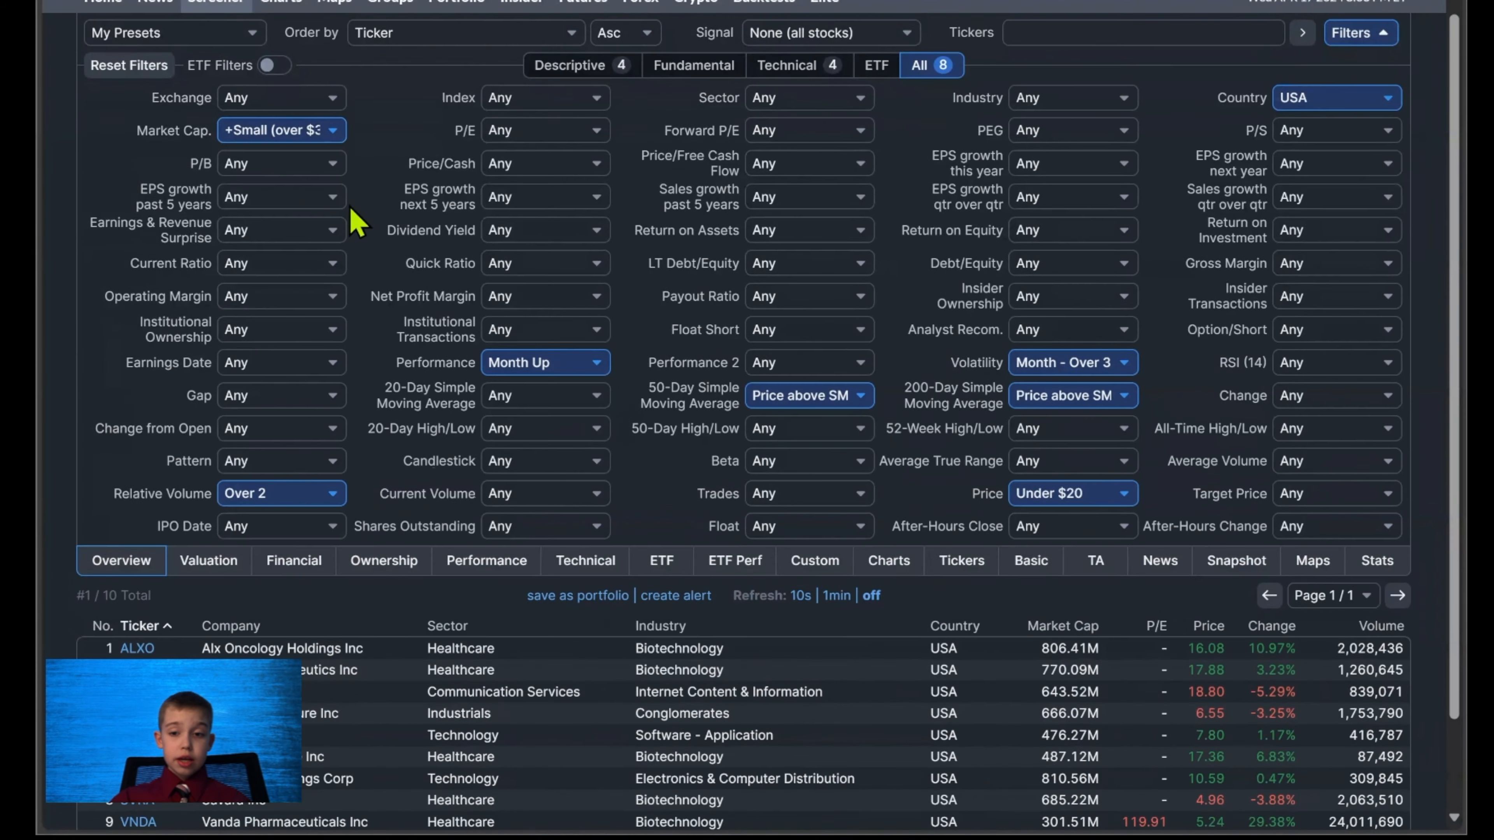
scroll(353, 219, "down", 3)
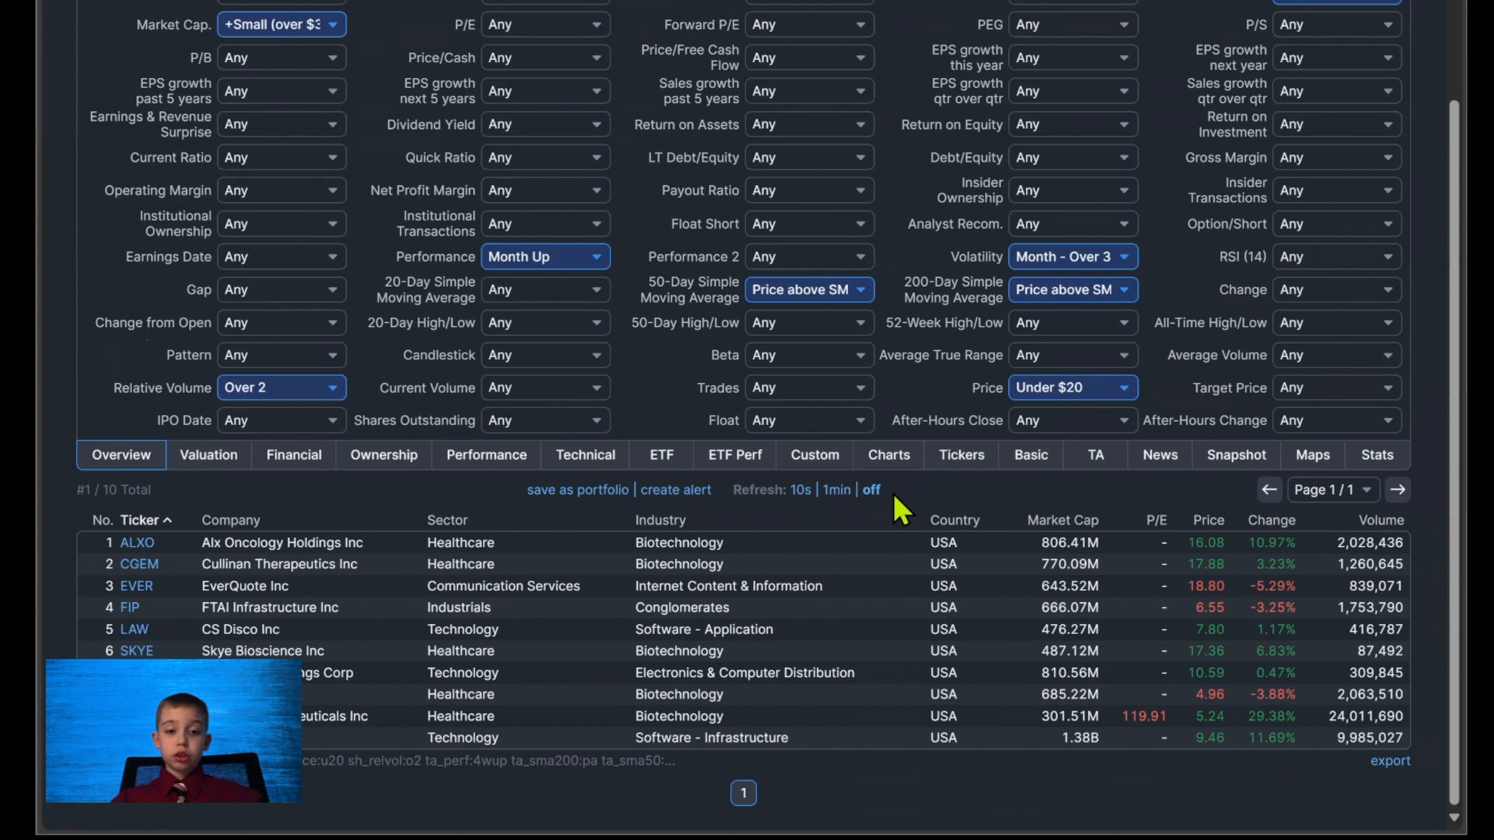
Turn on automatic refresh of the results at 1min, and change the interval to 10s.
left_click(835, 494)
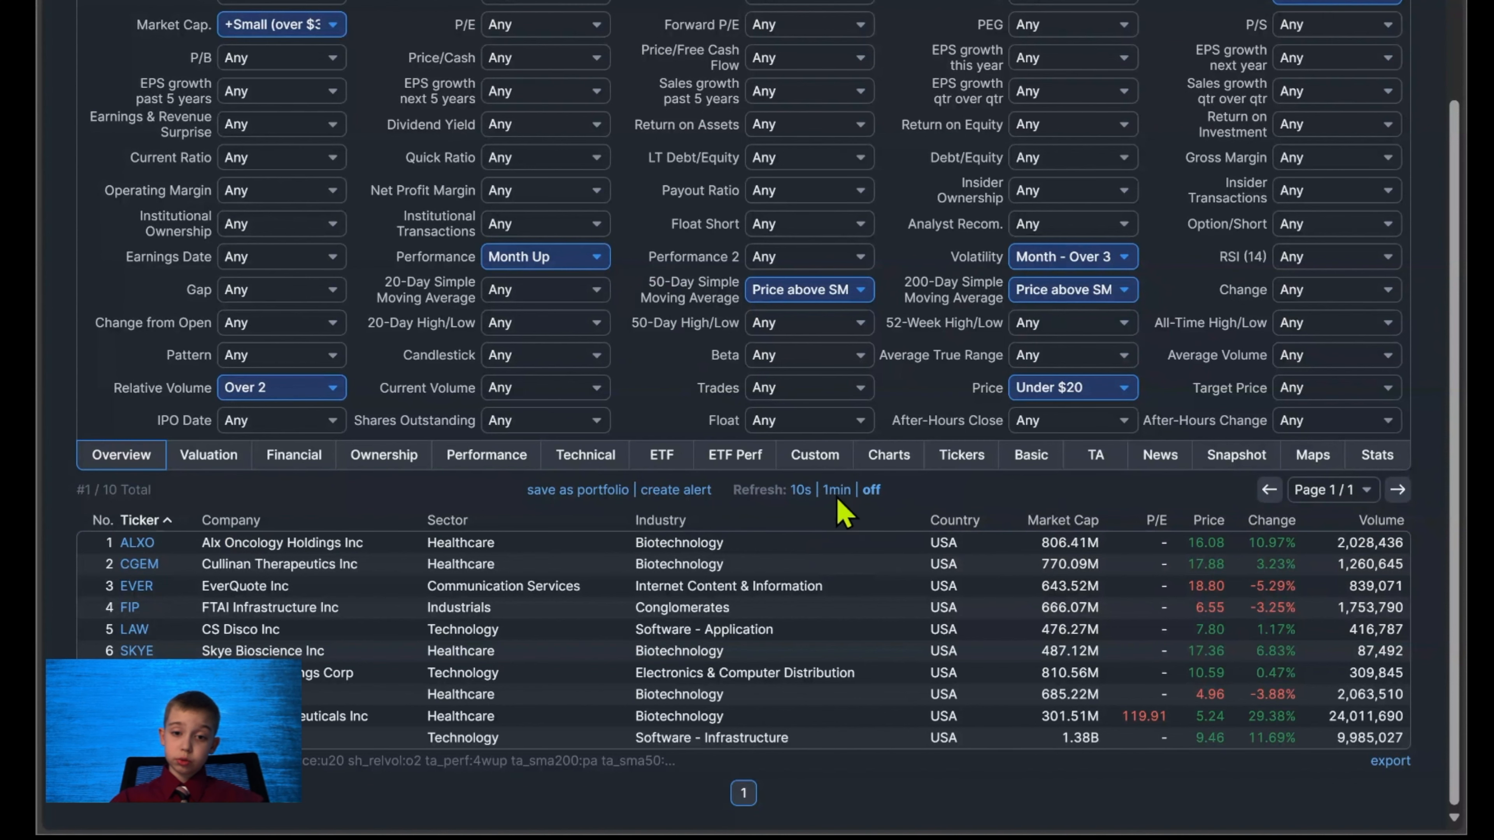
scroll(824, 509, "down", 2)
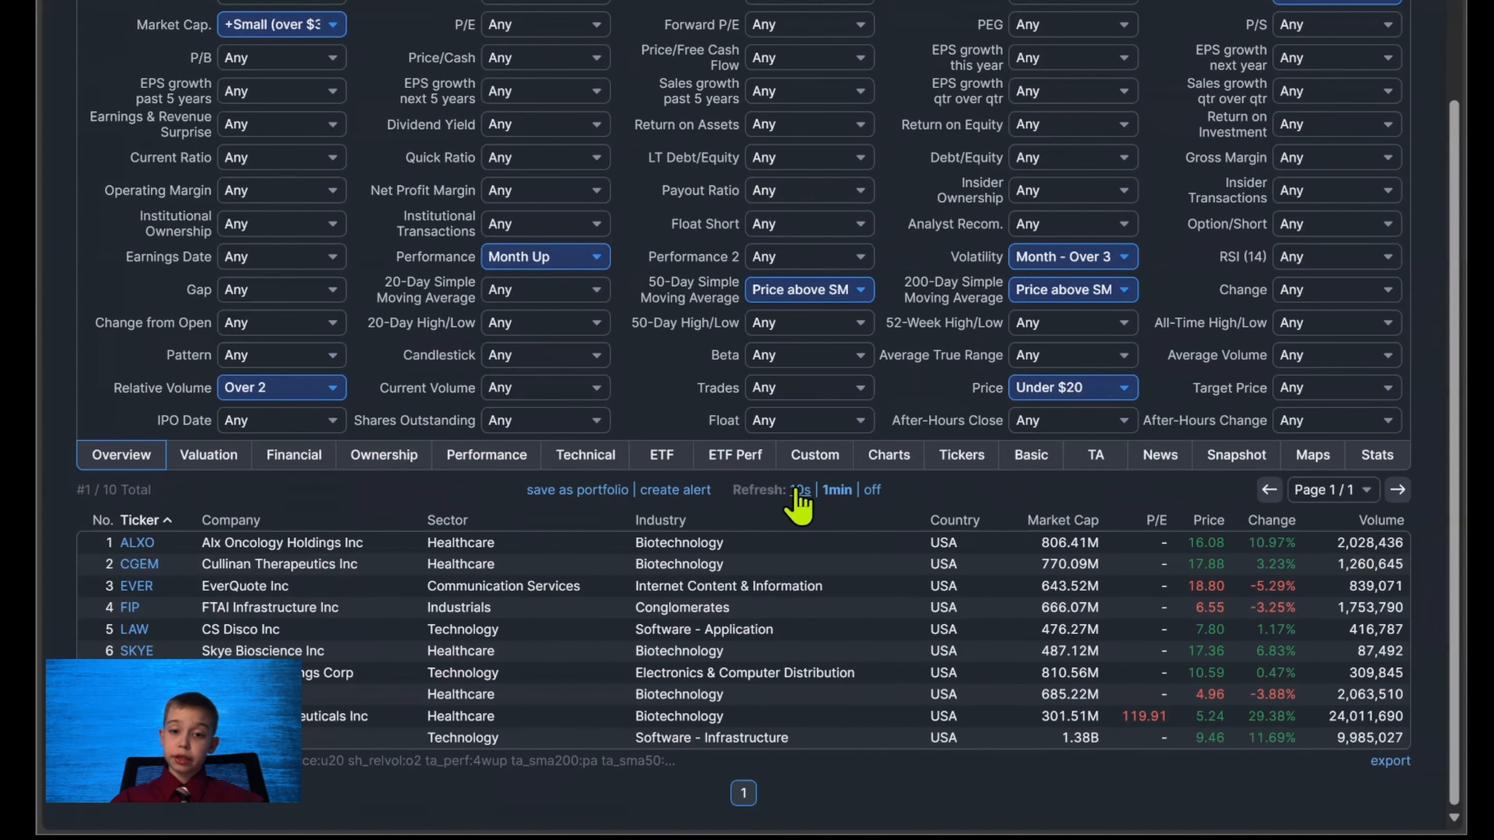
left_click(801, 496)
scroll(804, 491, "down", 2)
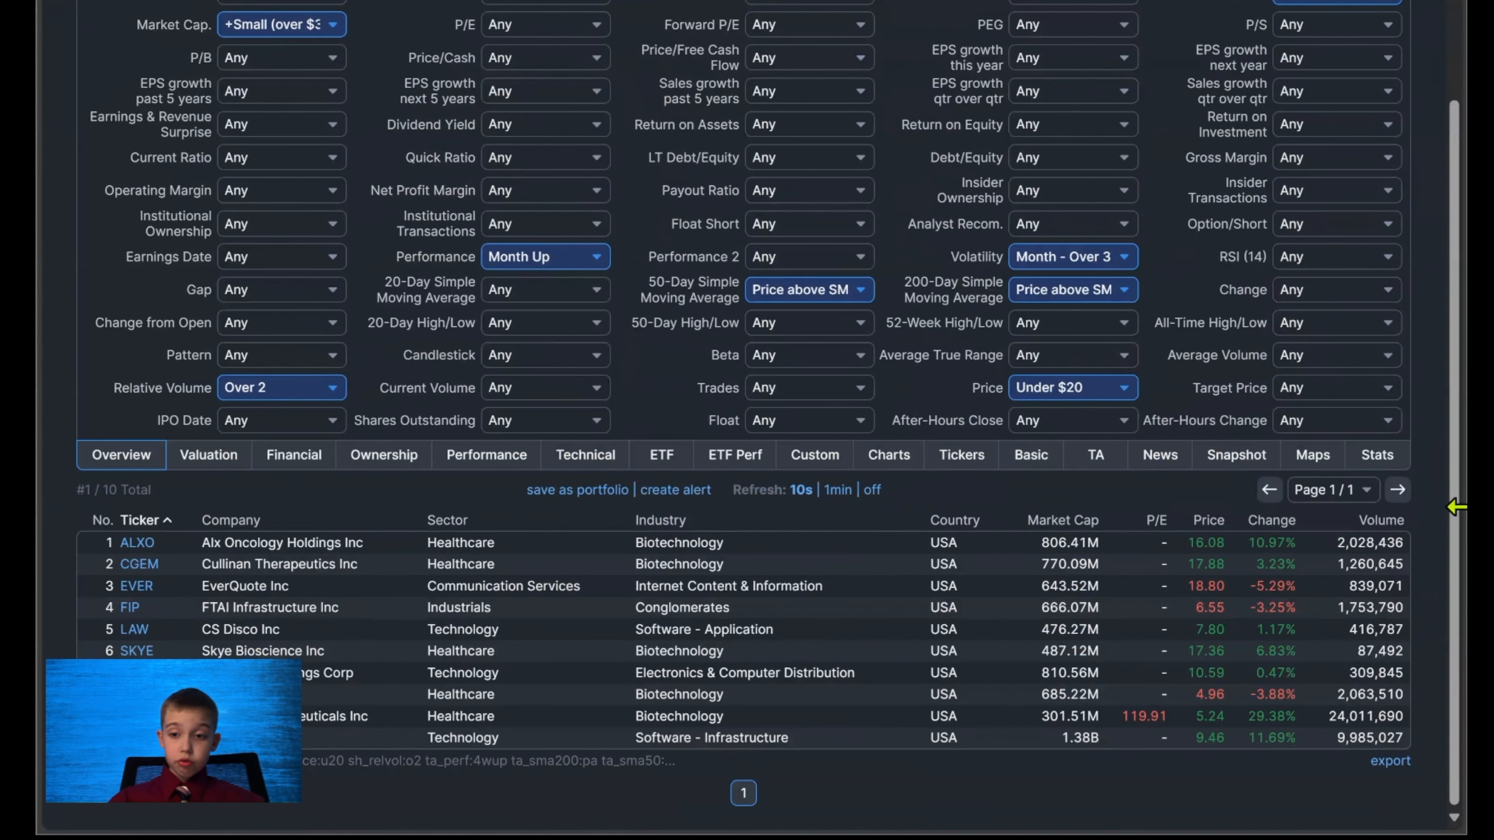
Sort the results by change in descending order and preview the charts of listed tickers such as ZUO and FIP.
left_click(1271, 521)
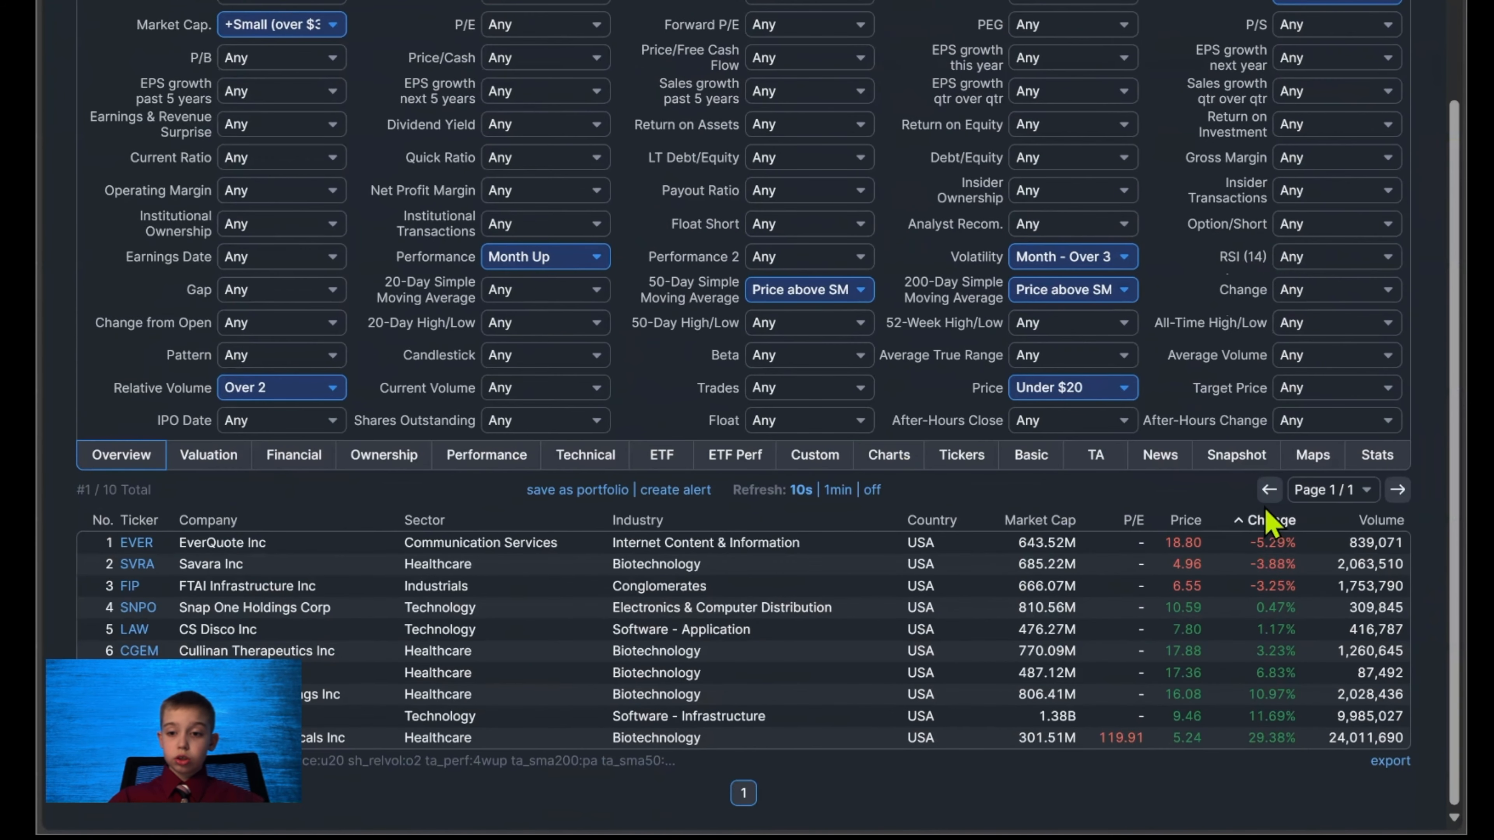
left_click(1269, 524)
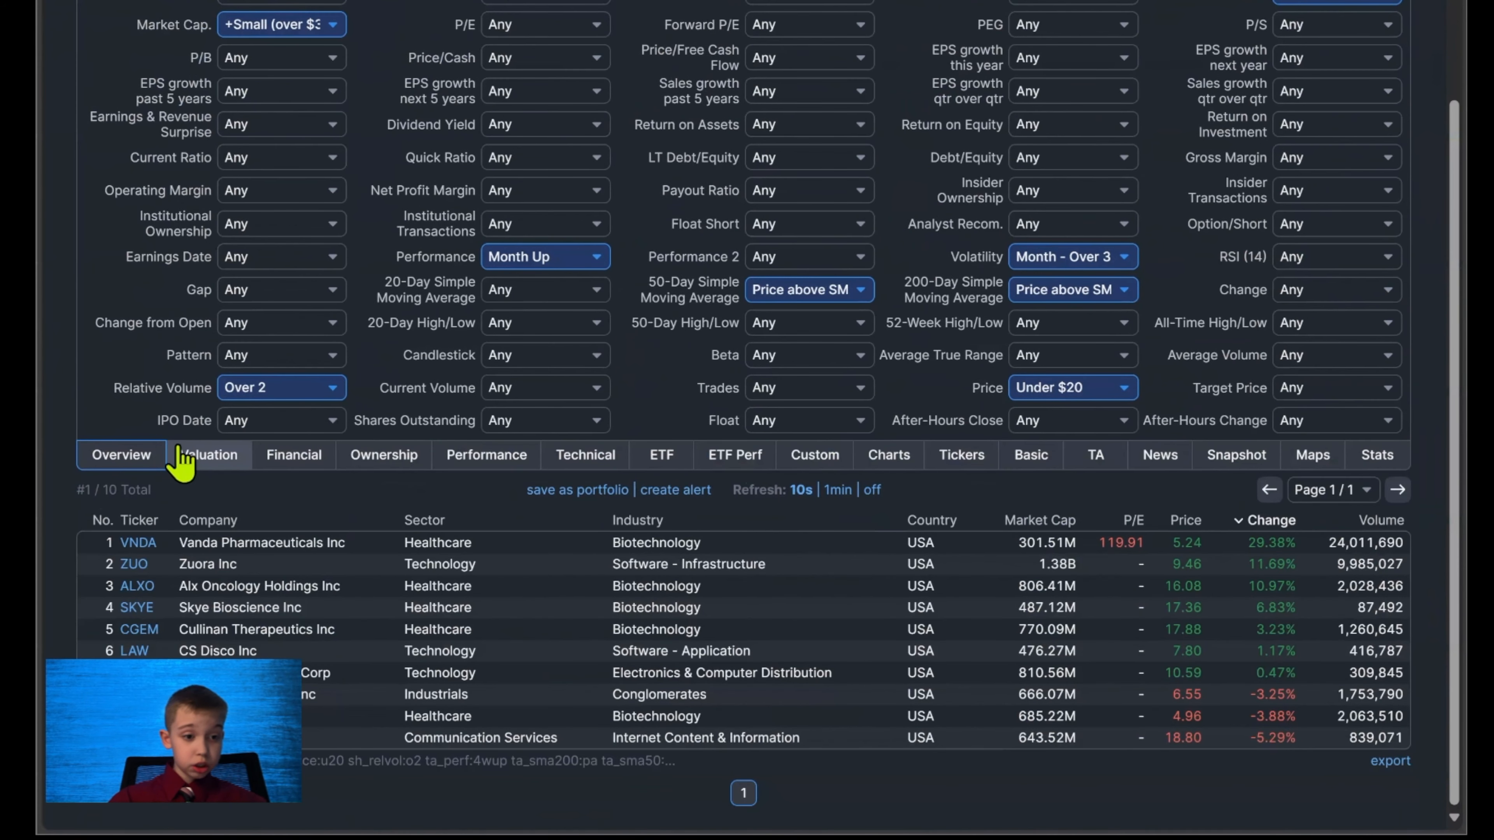
mouse_move(141, 543)
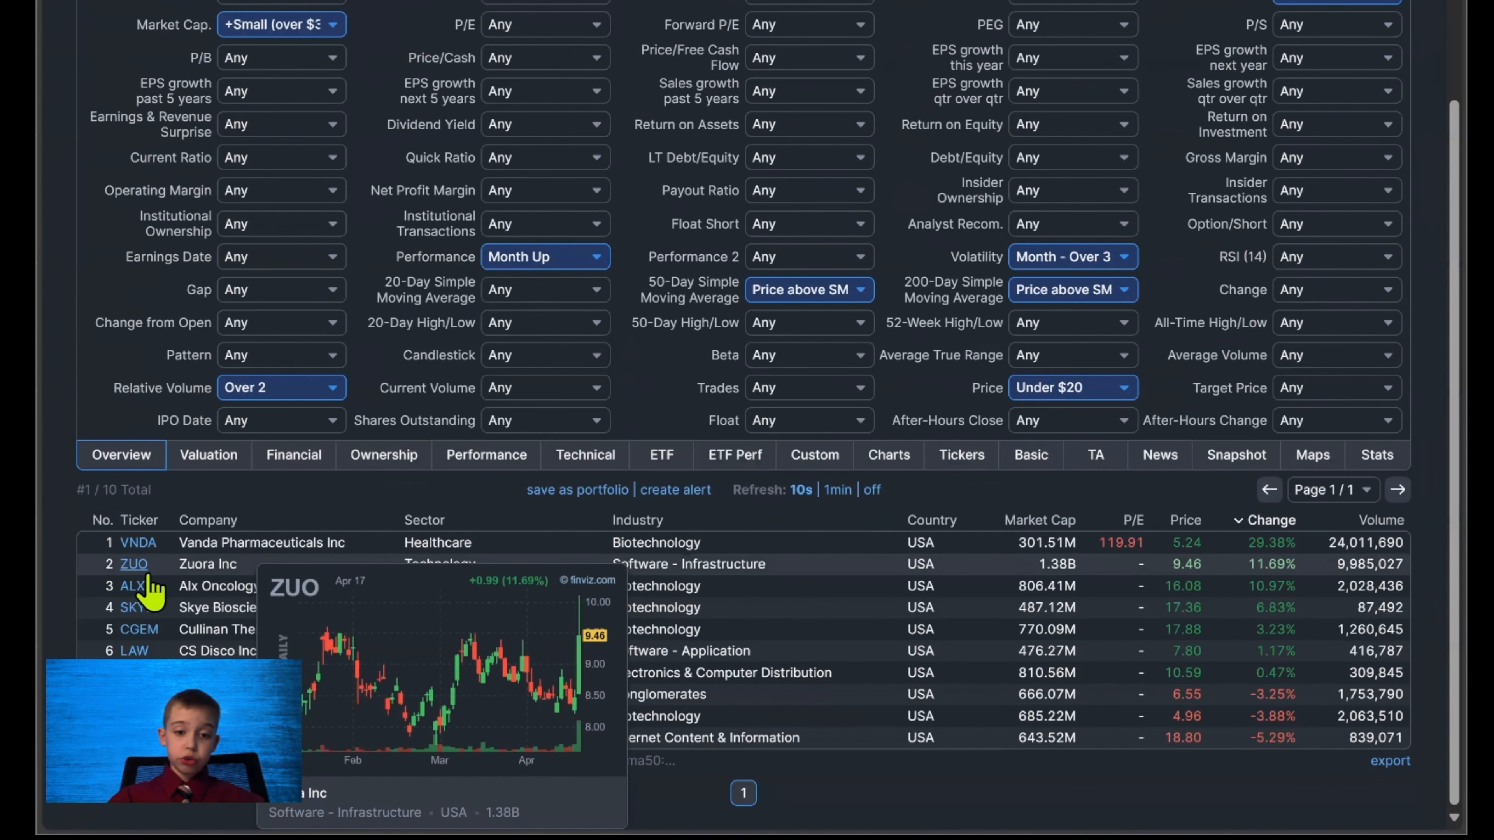
mouse_move(147, 637)
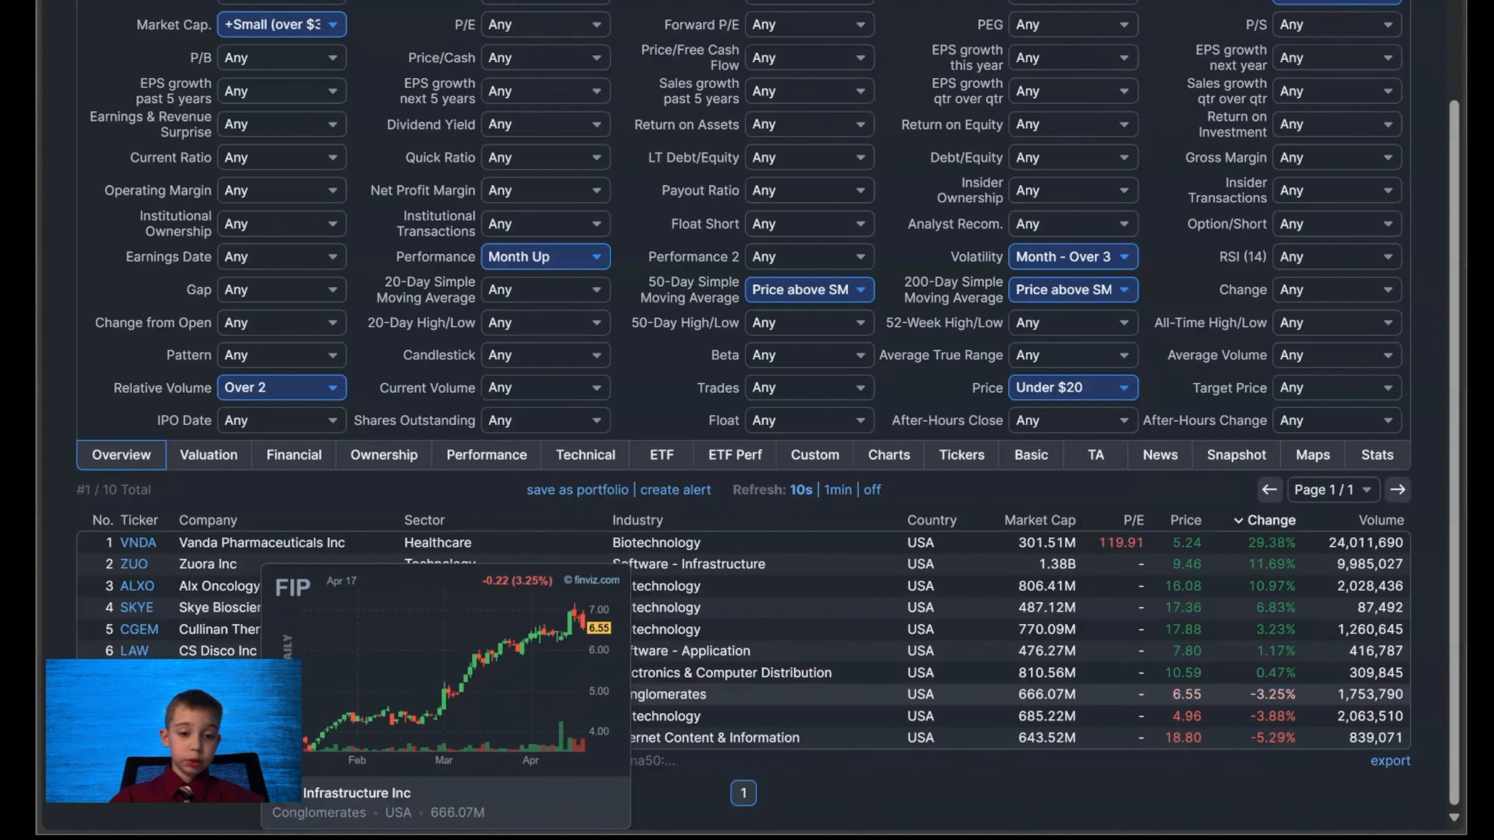
mouse_move(141, 716)
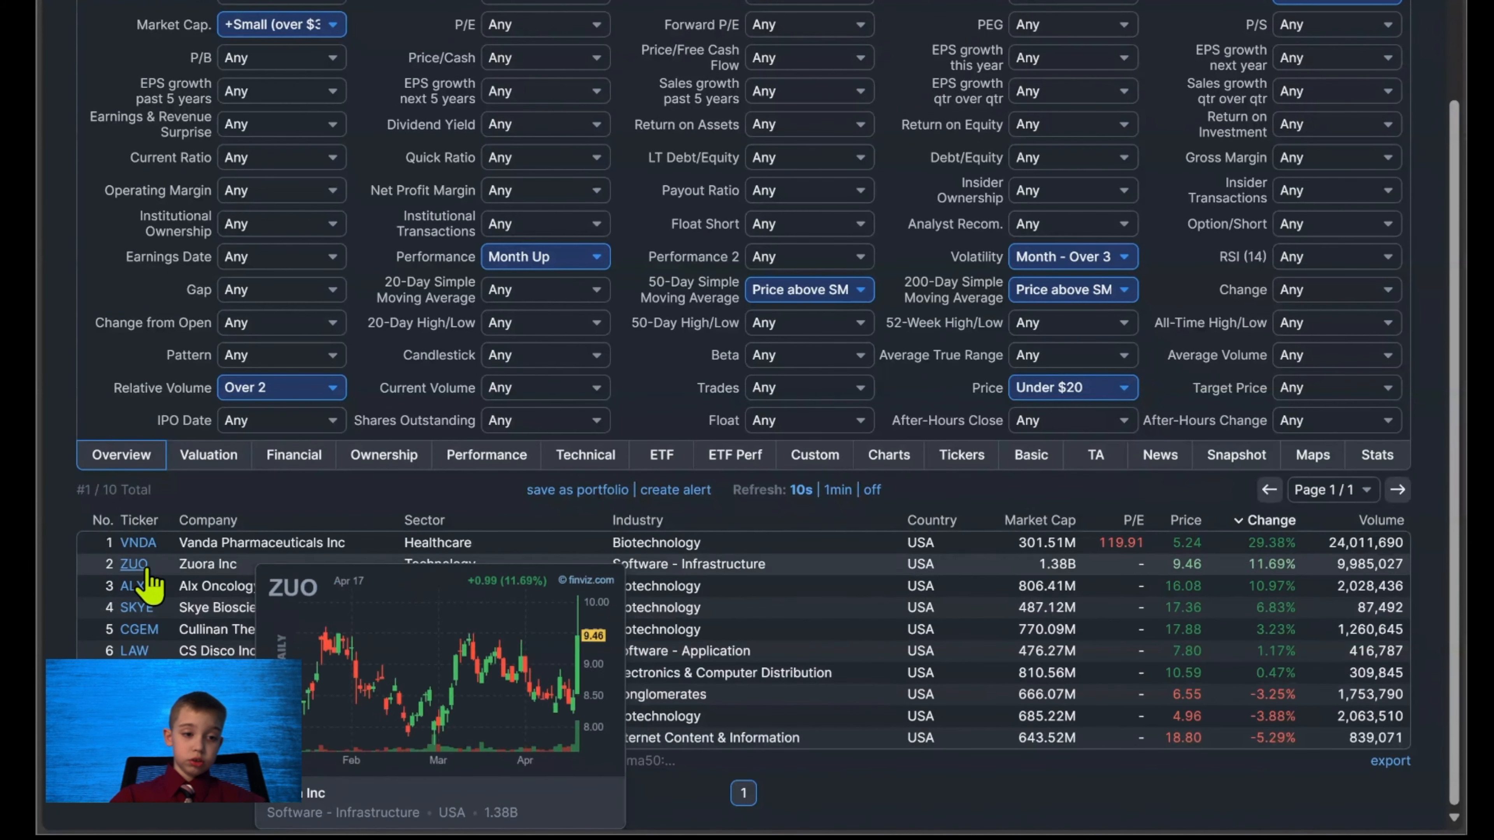
Open the VNDA stock detail page, examine its price chart, and return to the screener results.
left_click(148, 542)
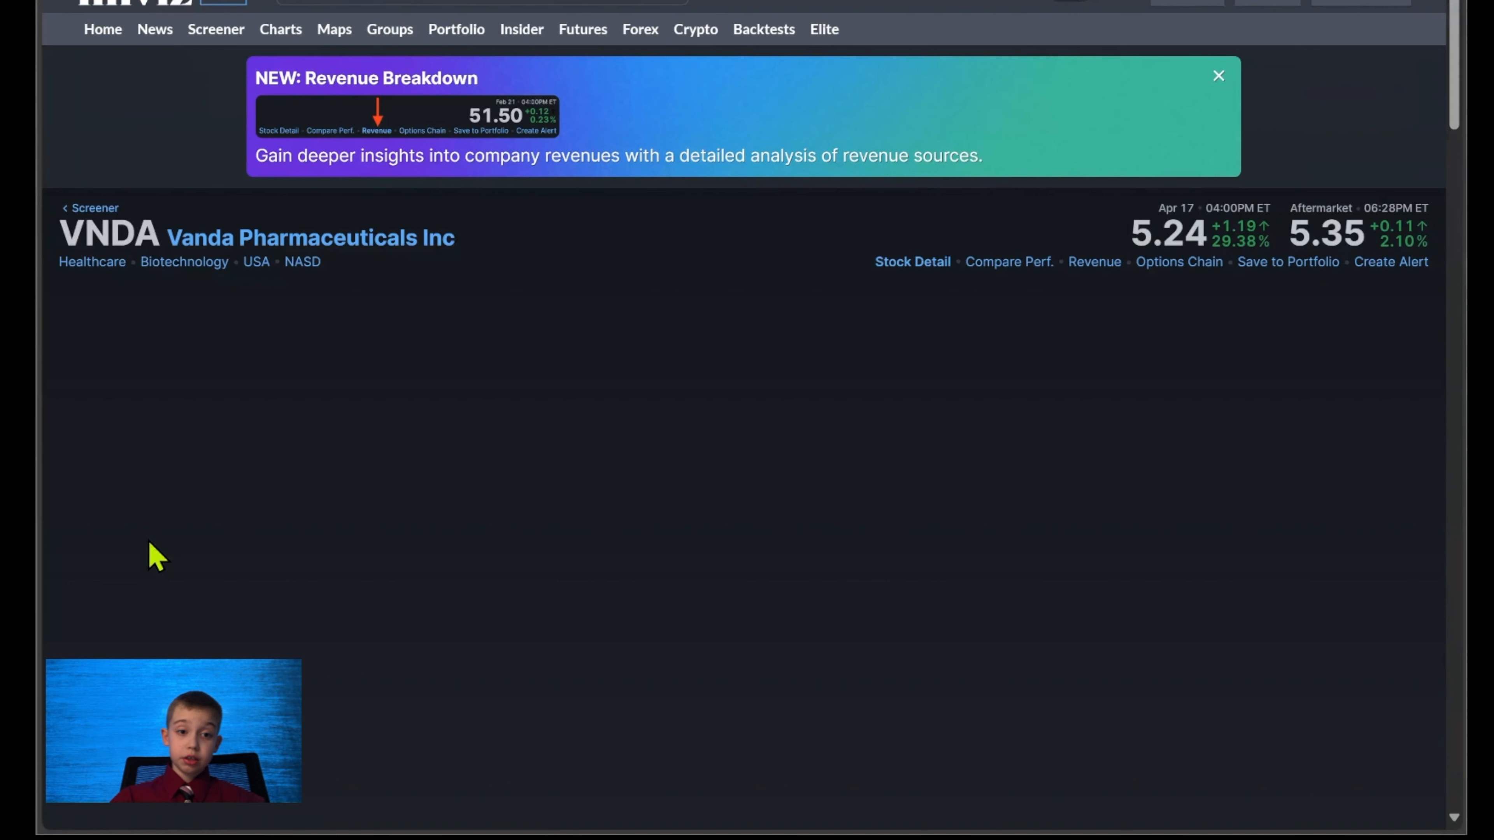
scroll(167, 553, "down", 4)
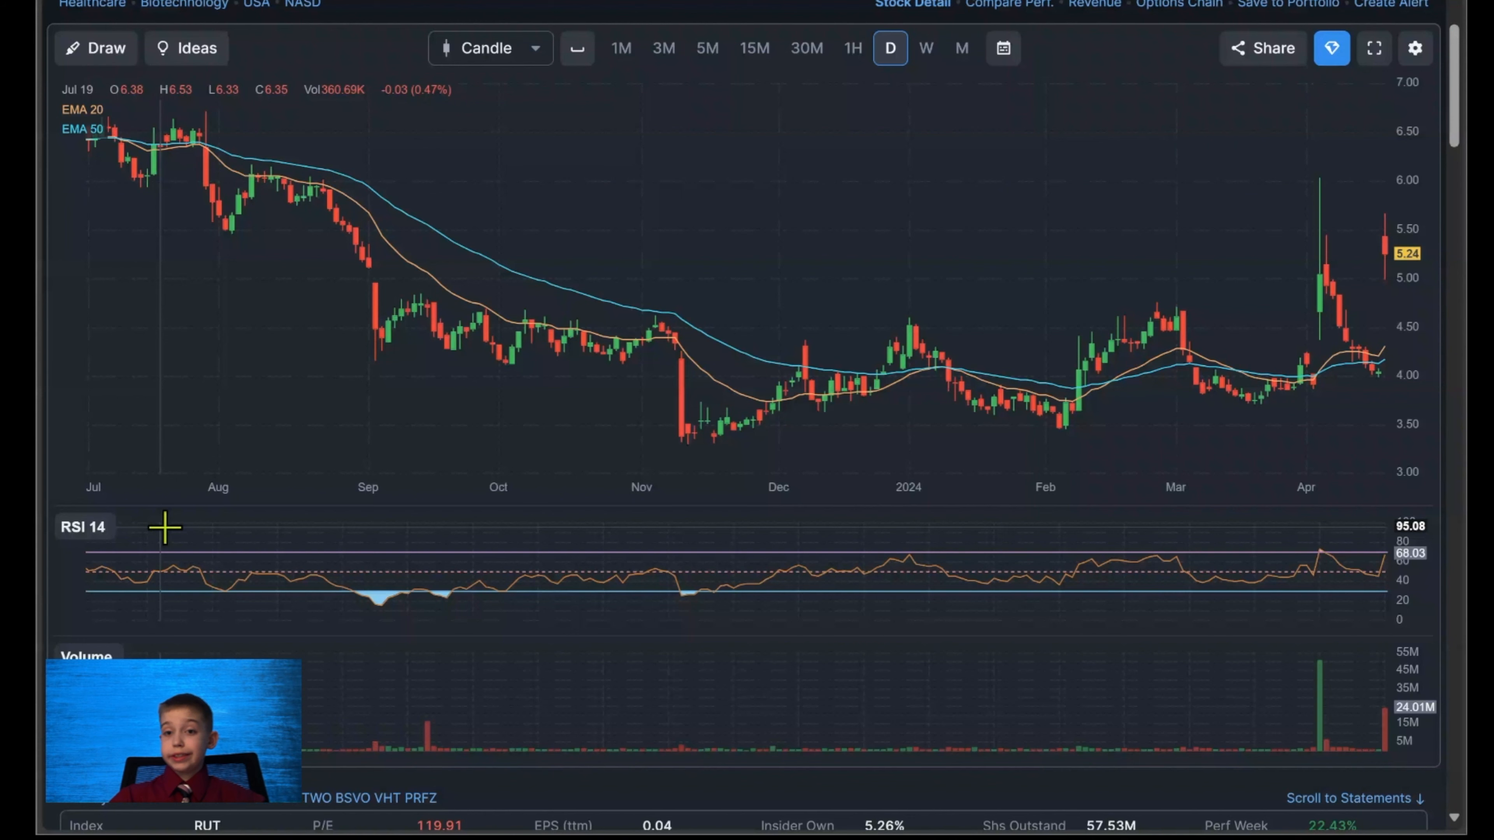
scroll(511, 228, "up", 4)
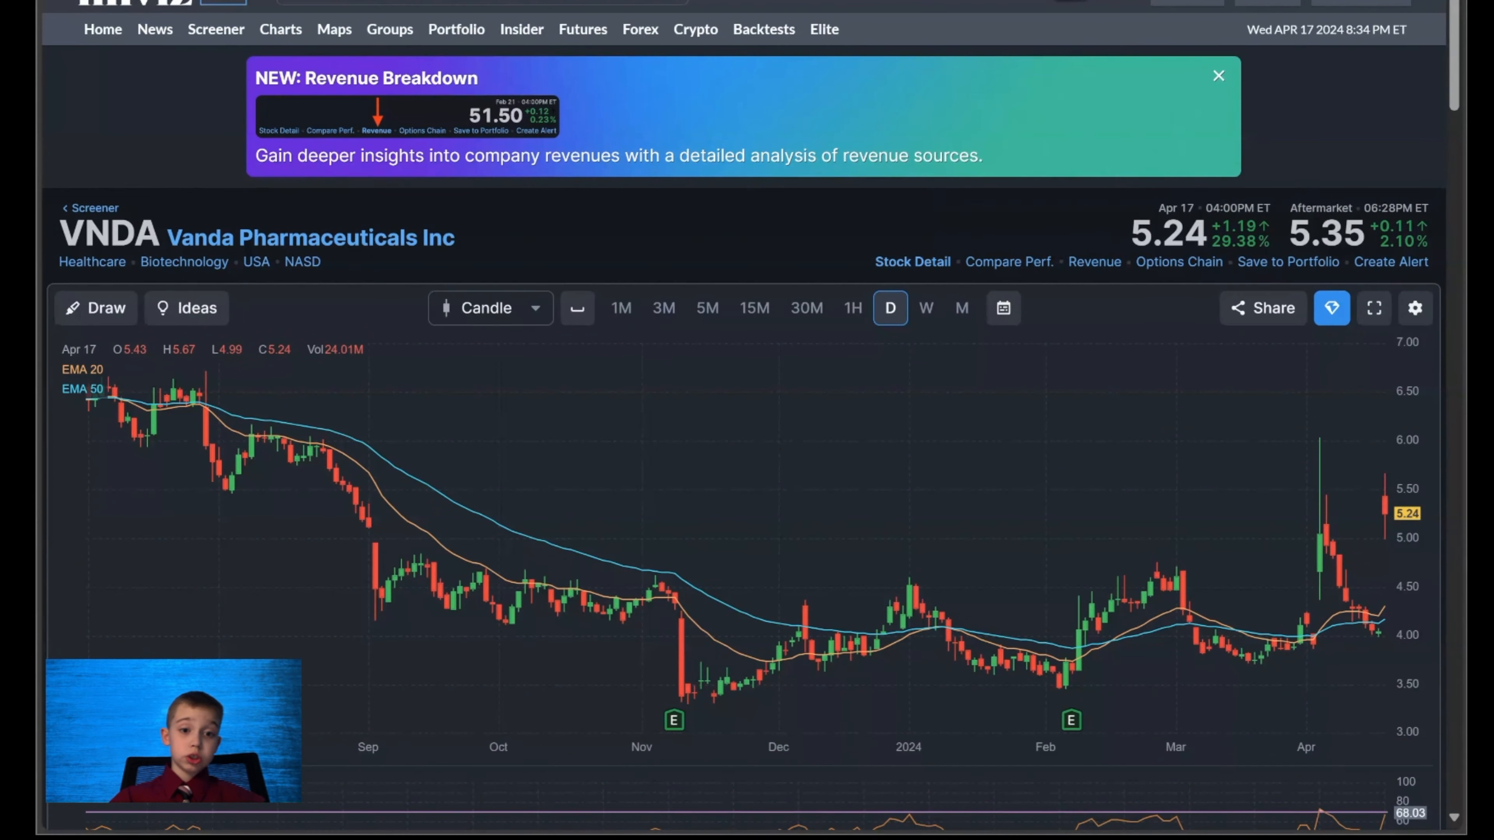
key("alt+Left")
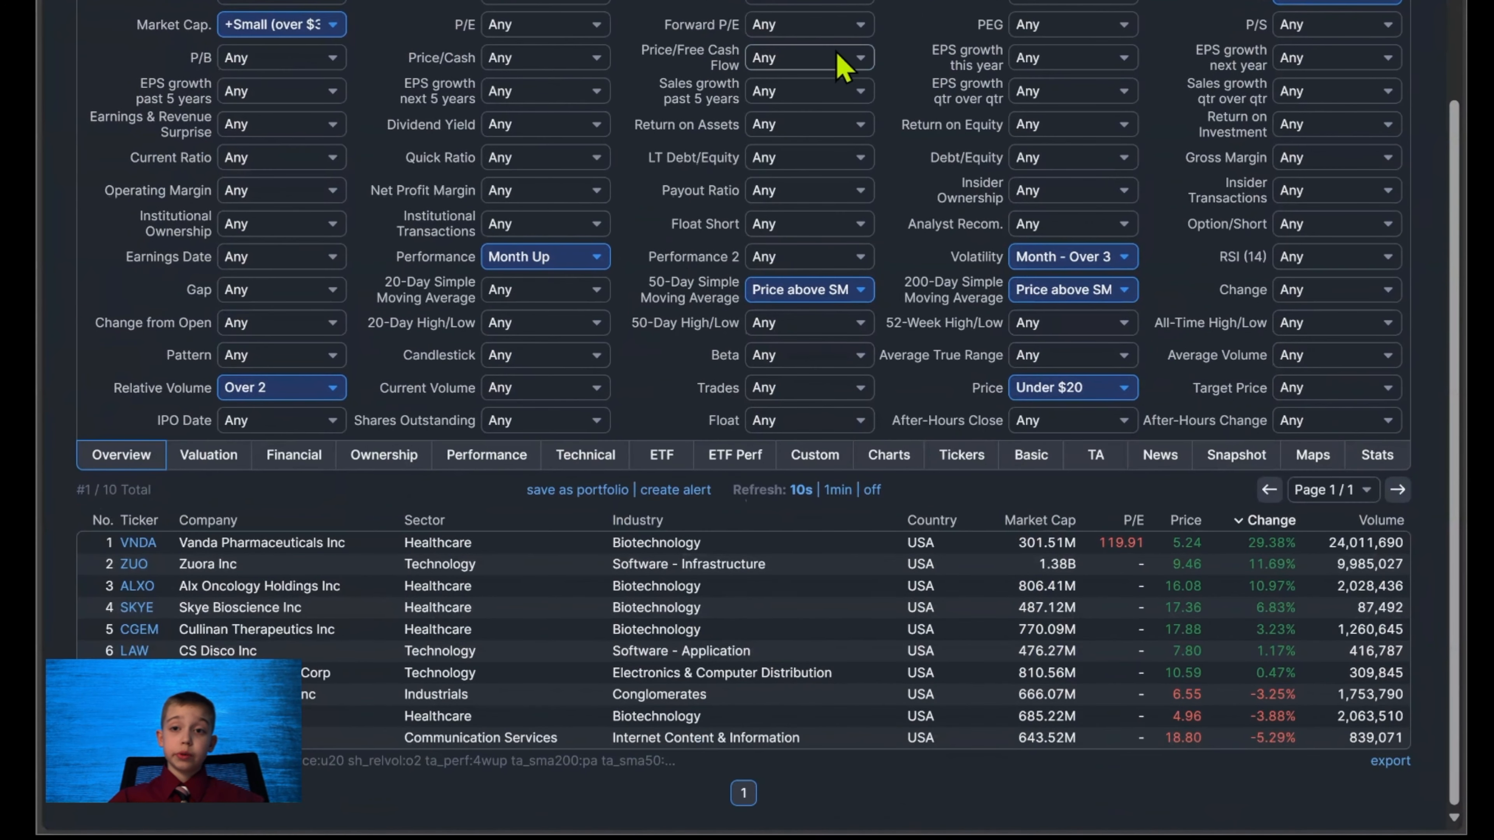
mouse_move(135, 568)
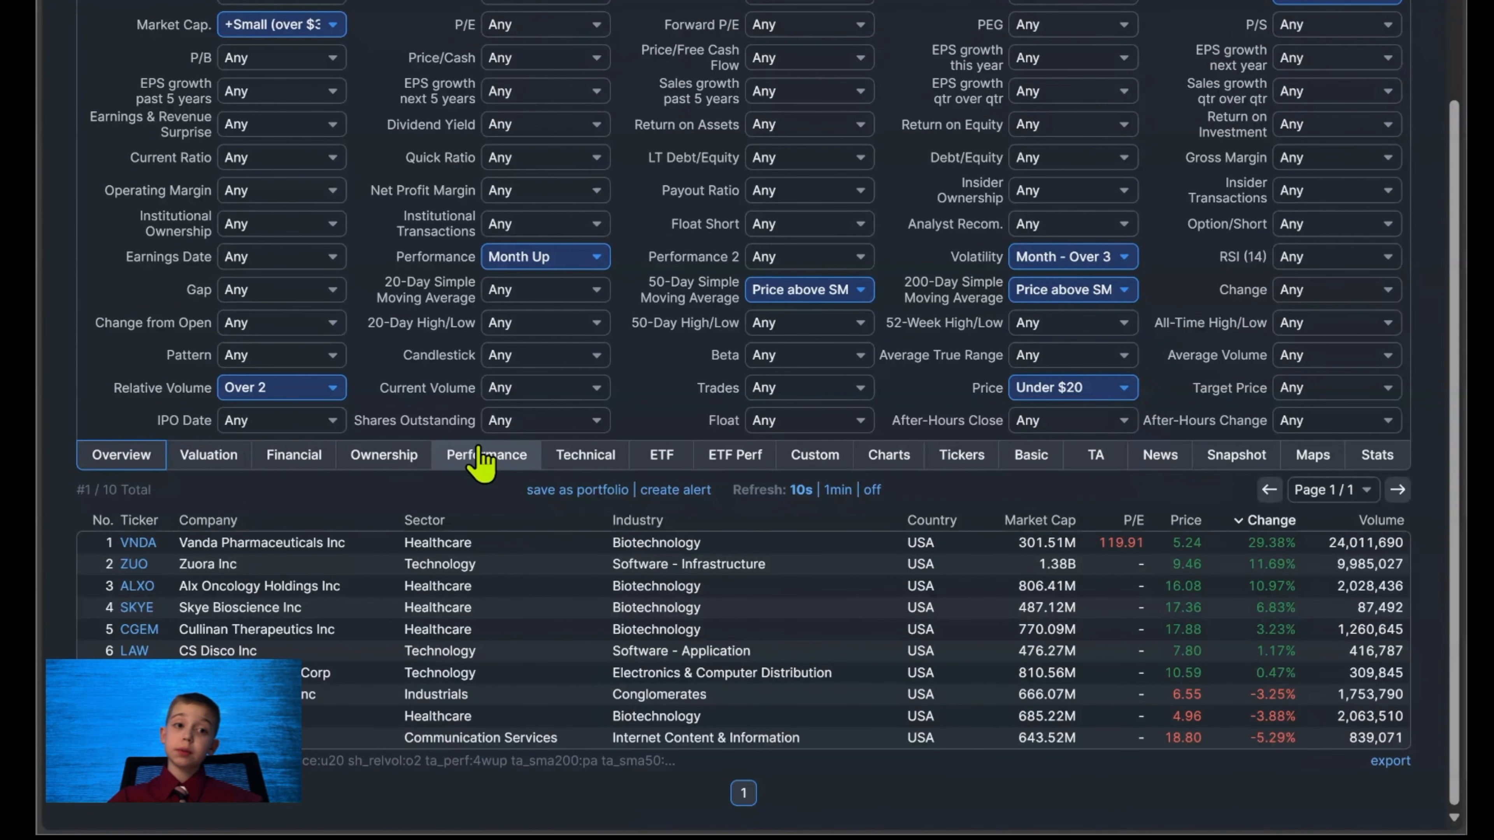
Save the current filters as a screener preset named New Screen and check it in the screener.
scroll(482, 462, "up", 3)
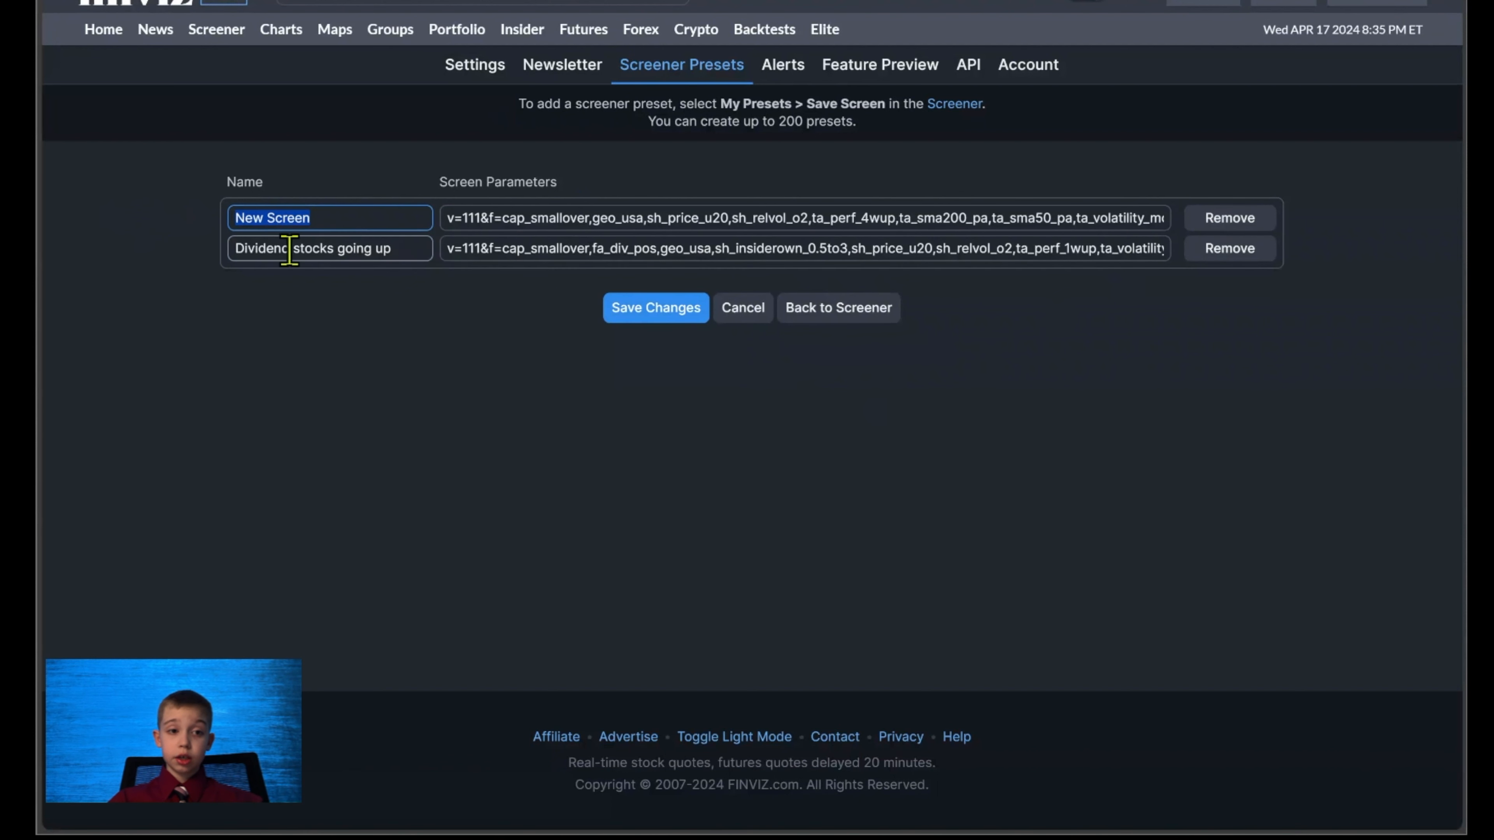
left_click(347, 215)
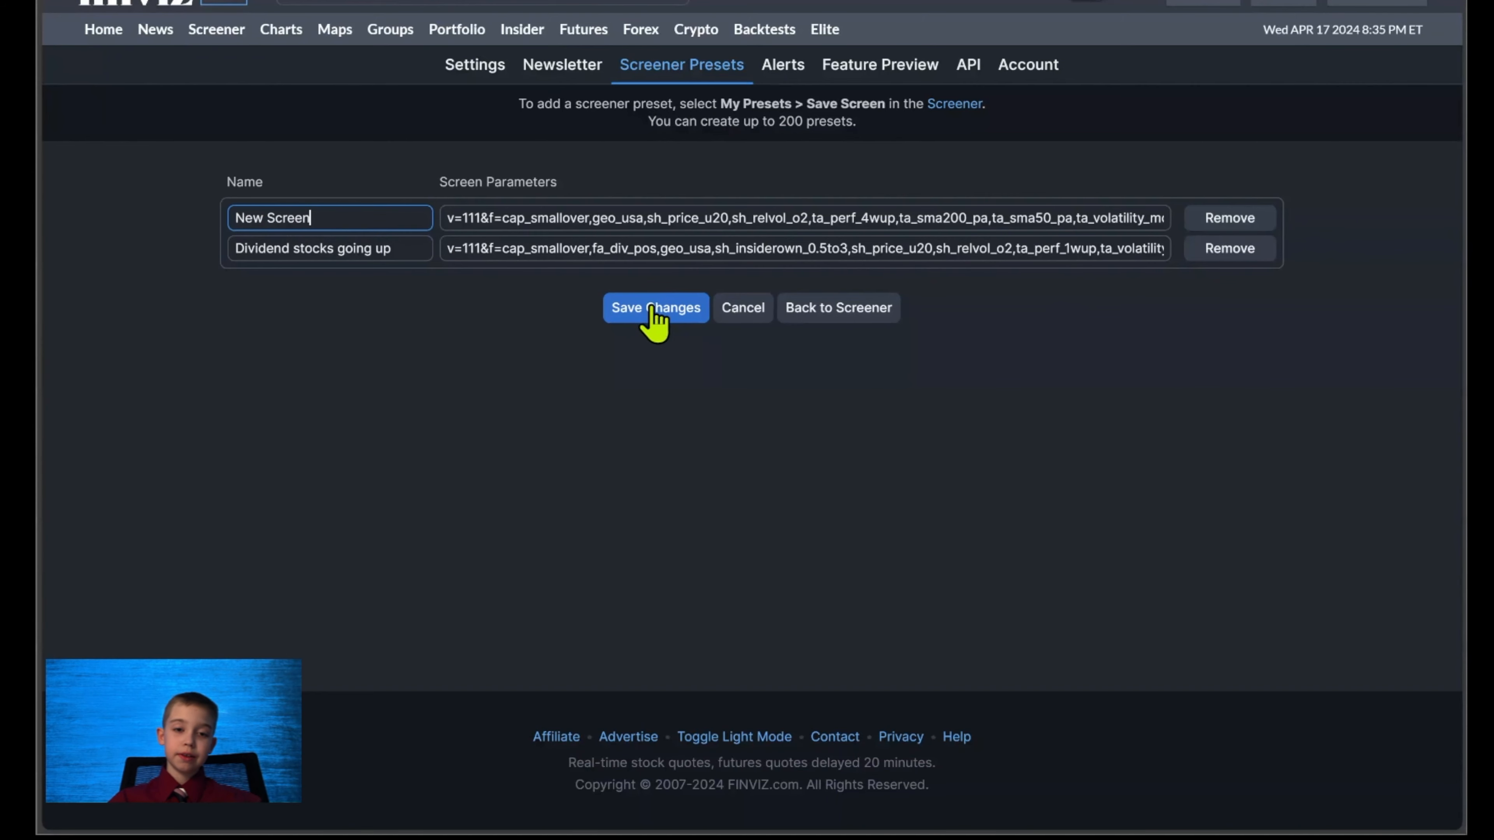
left_click(626, 317)
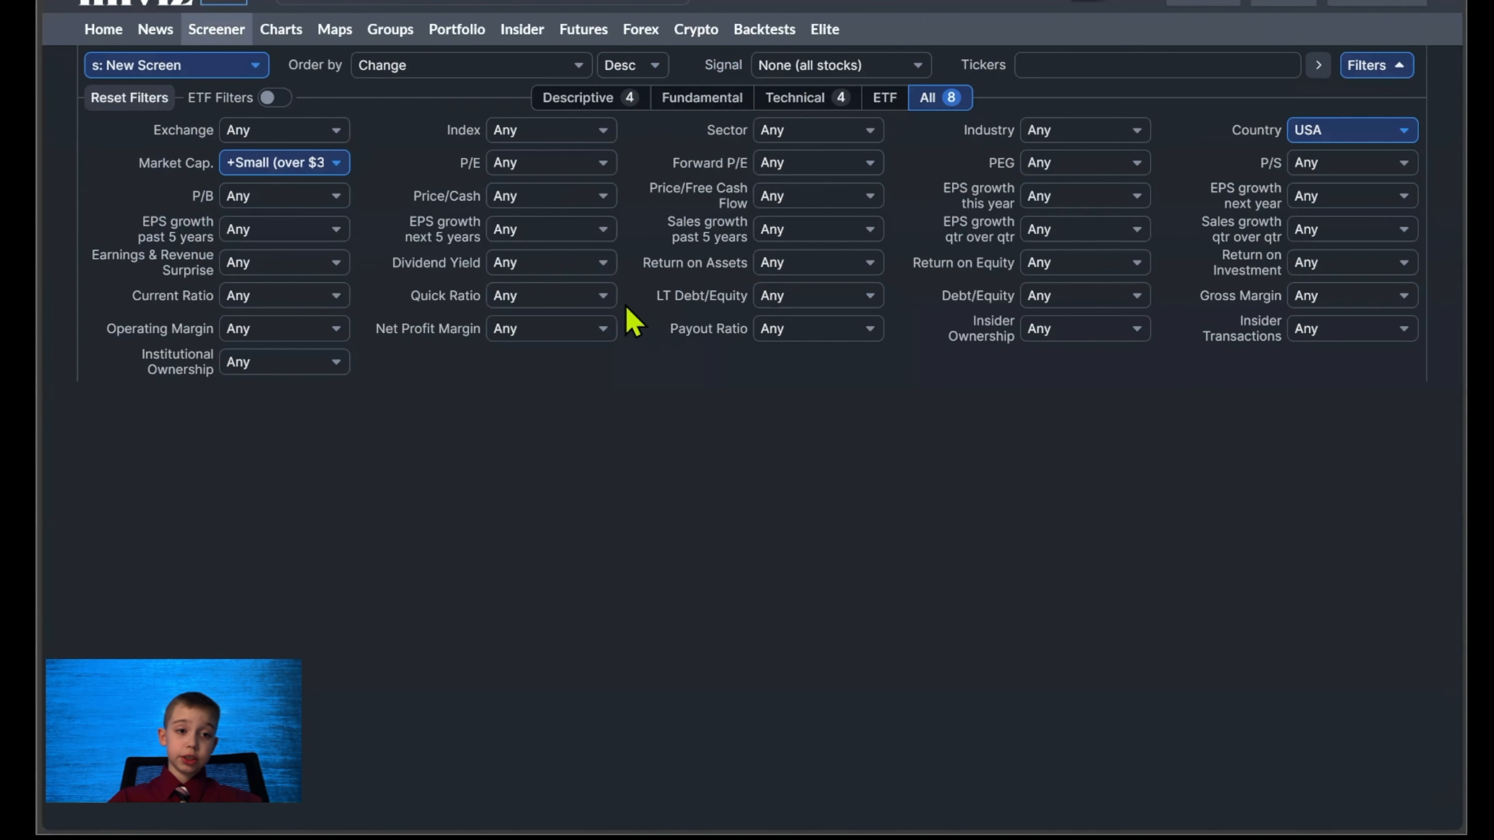
scroll(306, 571, "down", 3)
scroll(341, 412, "up", 3)
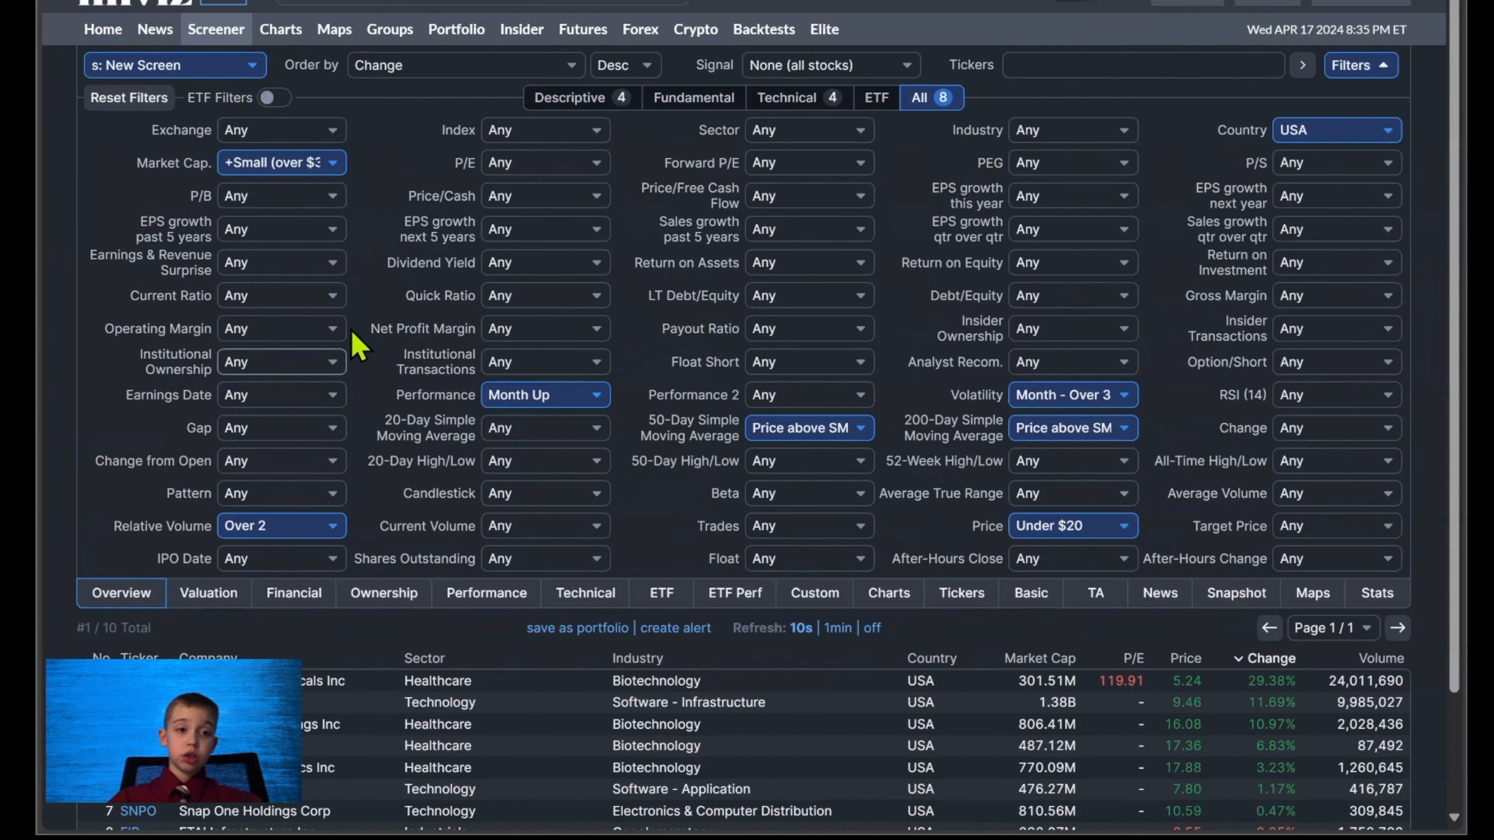
Reset the screener filters and show the complete set of filters again.
left_click(167, 97)
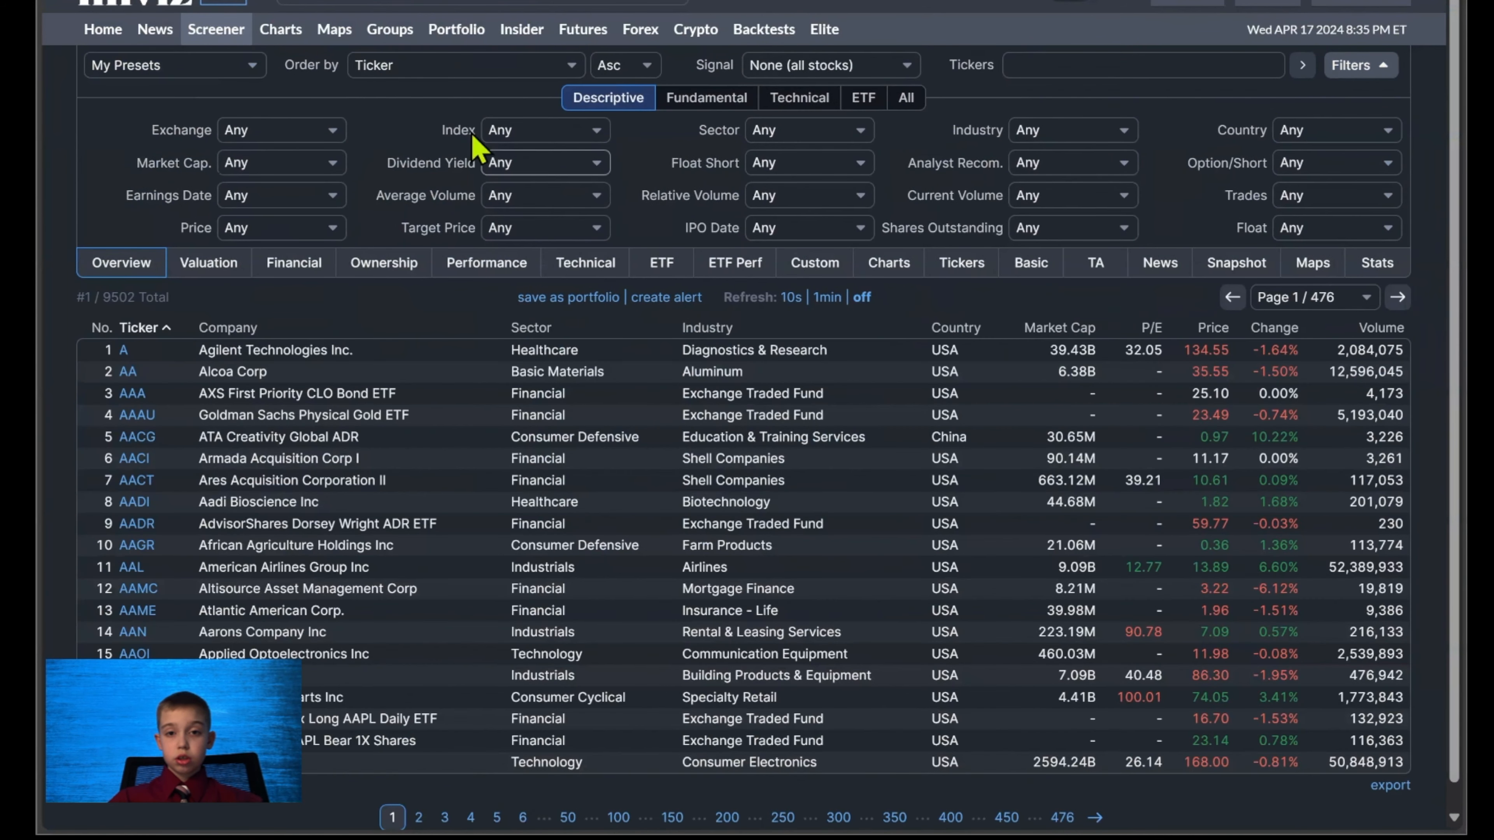
left_click(910, 101)
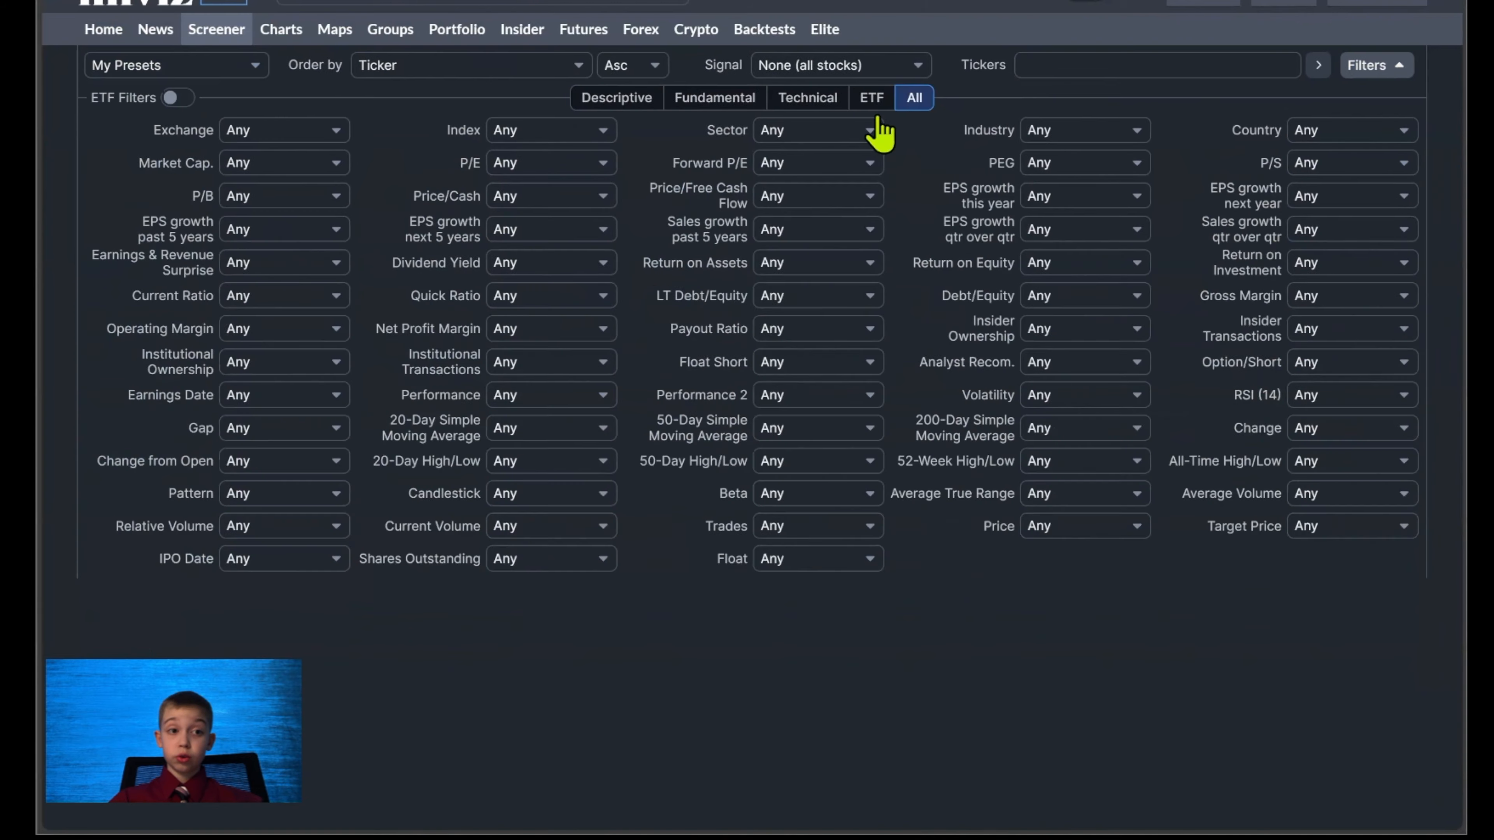